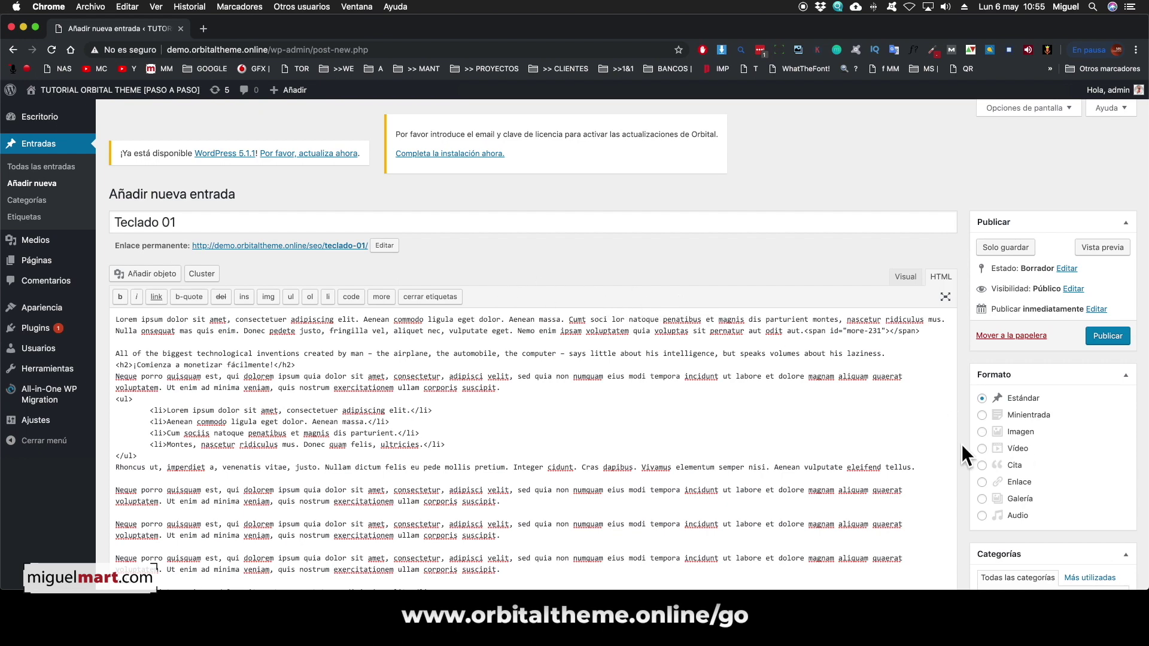
# - Add a new category named TECLADOS to the Teclado 01 post and publish the post
pyautogui.scroll(-5, 1003, 456)
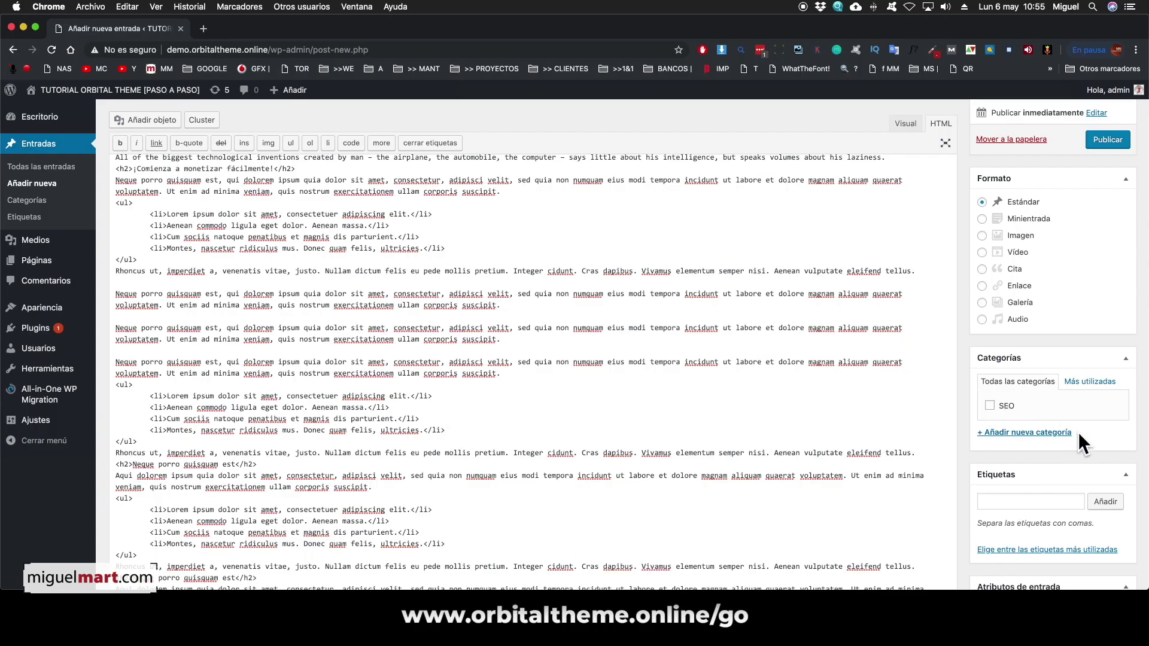
pyautogui.click(1048, 435)
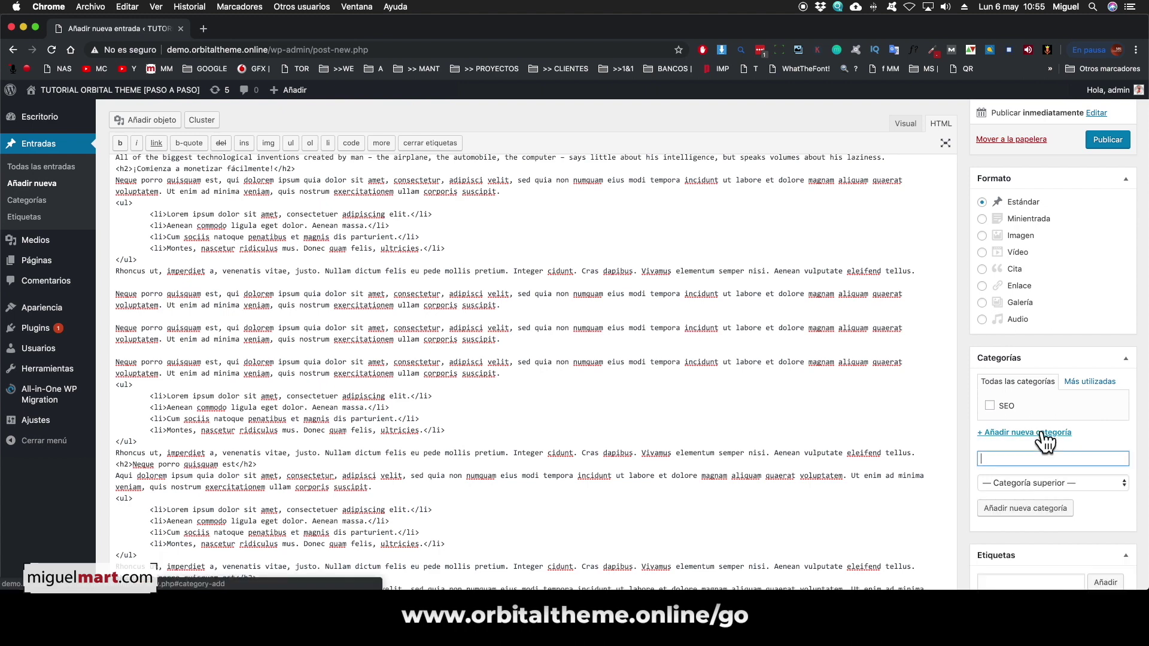
pyautogui.write('TECLADOS')
pyautogui.press('Return')
pyautogui.scroll(5, 835, 347)
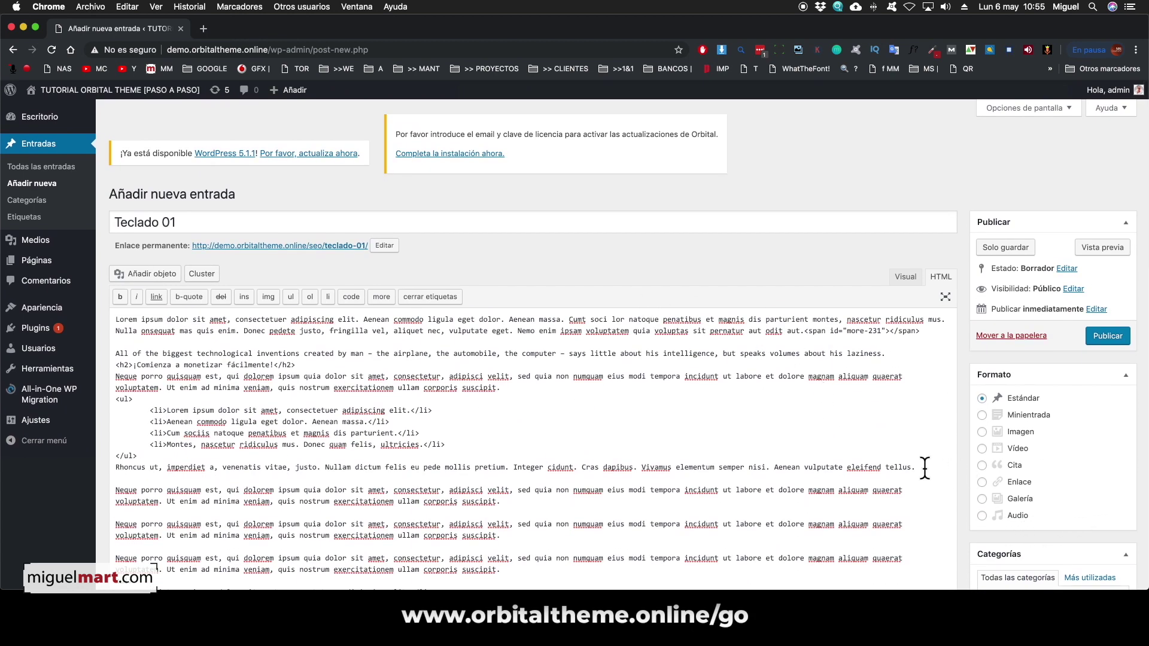
pyautogui.scroll(-3, 924, 468)
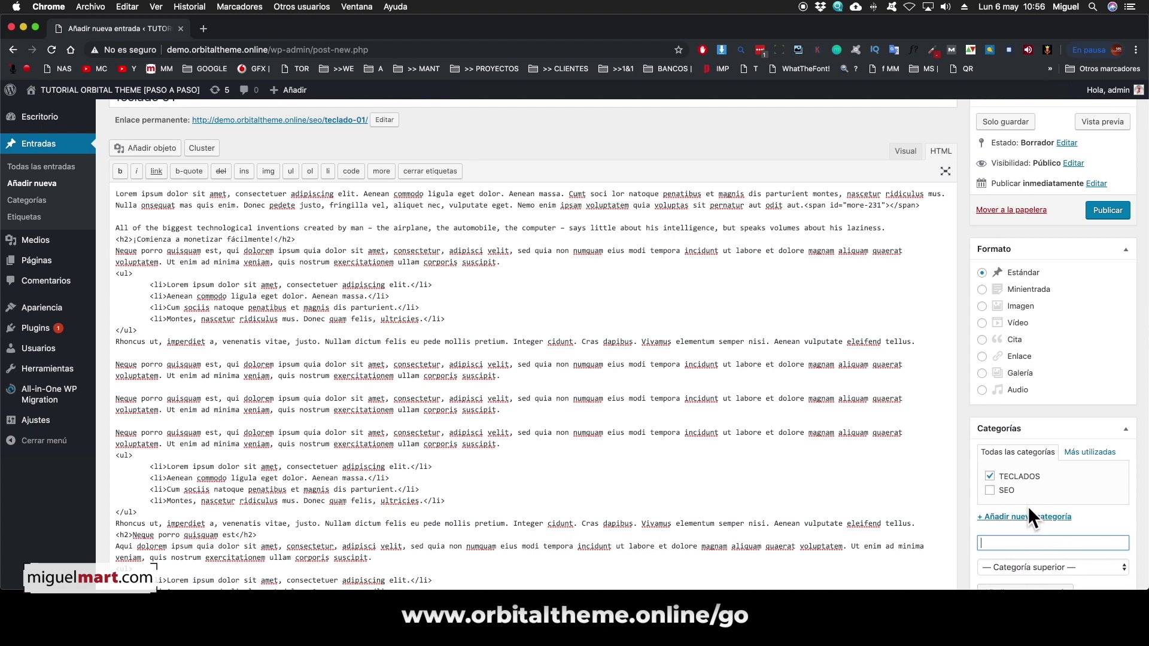
pyautogui.scroll(5, 1028, 506)
pyautogui.click(1094, 326)
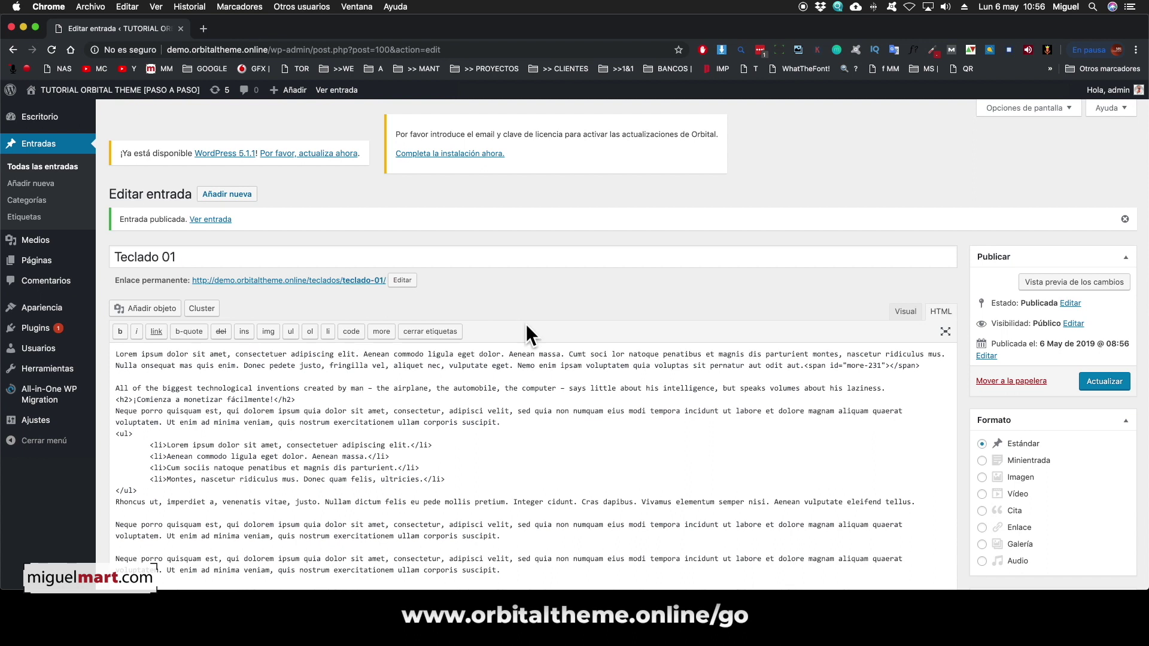
pyautogui.scroll(-2, 1060, 526)
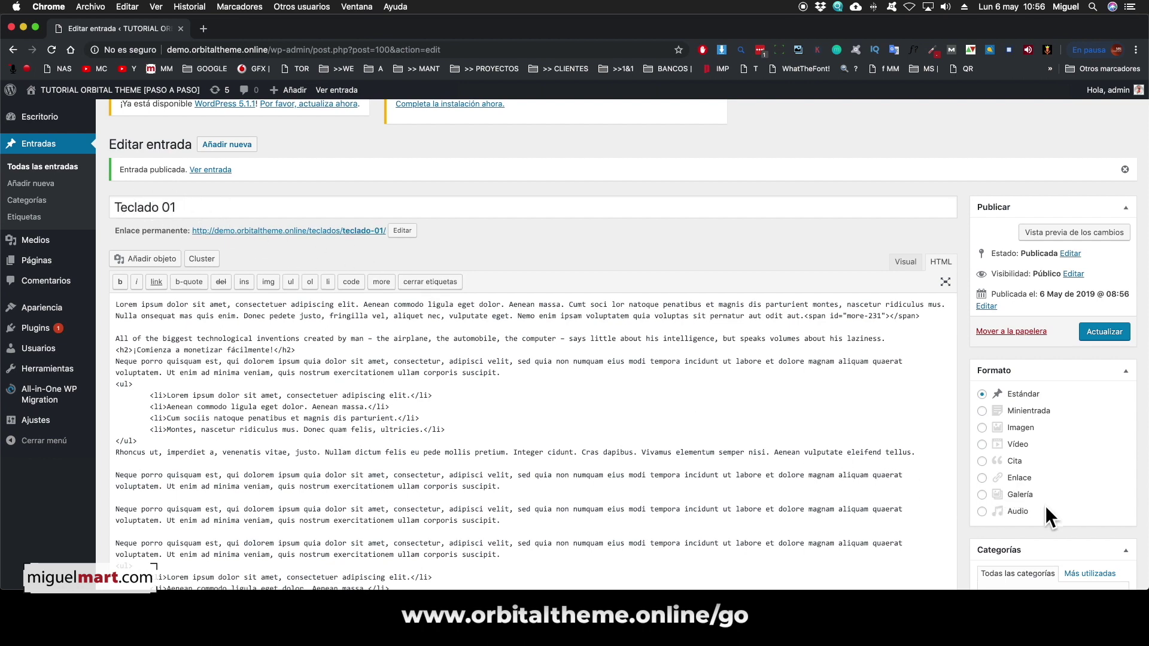
pyautogui.scroll(-4, 1053, 511)
pyautogui.scroll(-1, 1053, 511)
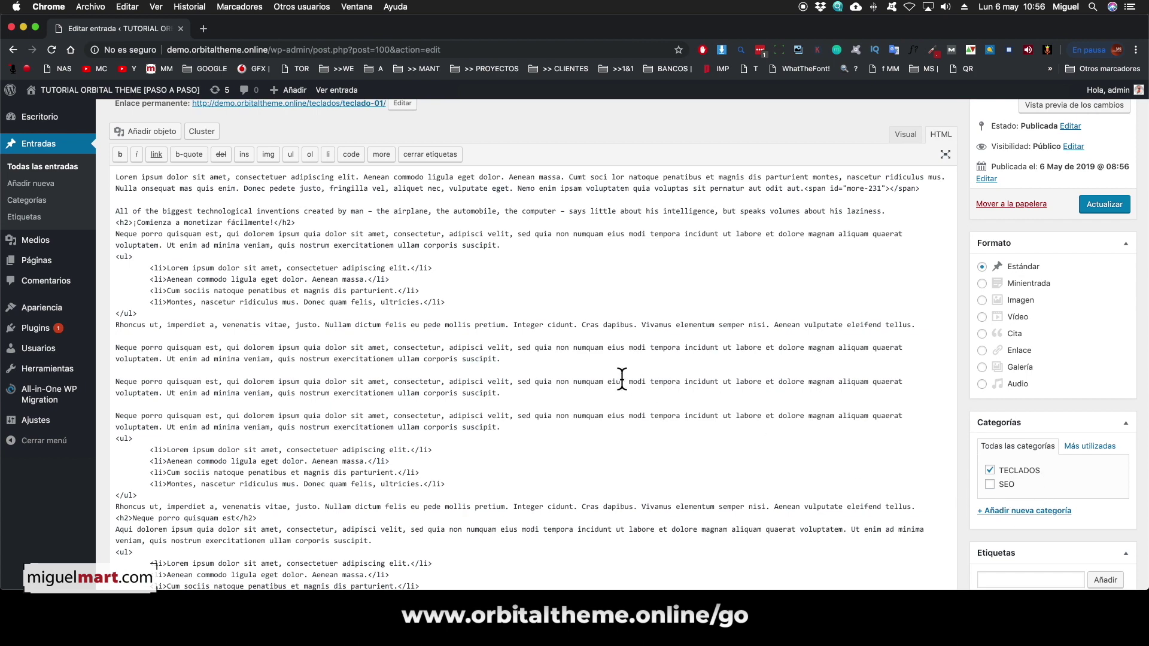
pyautogui.scroll(7, 623, 382)
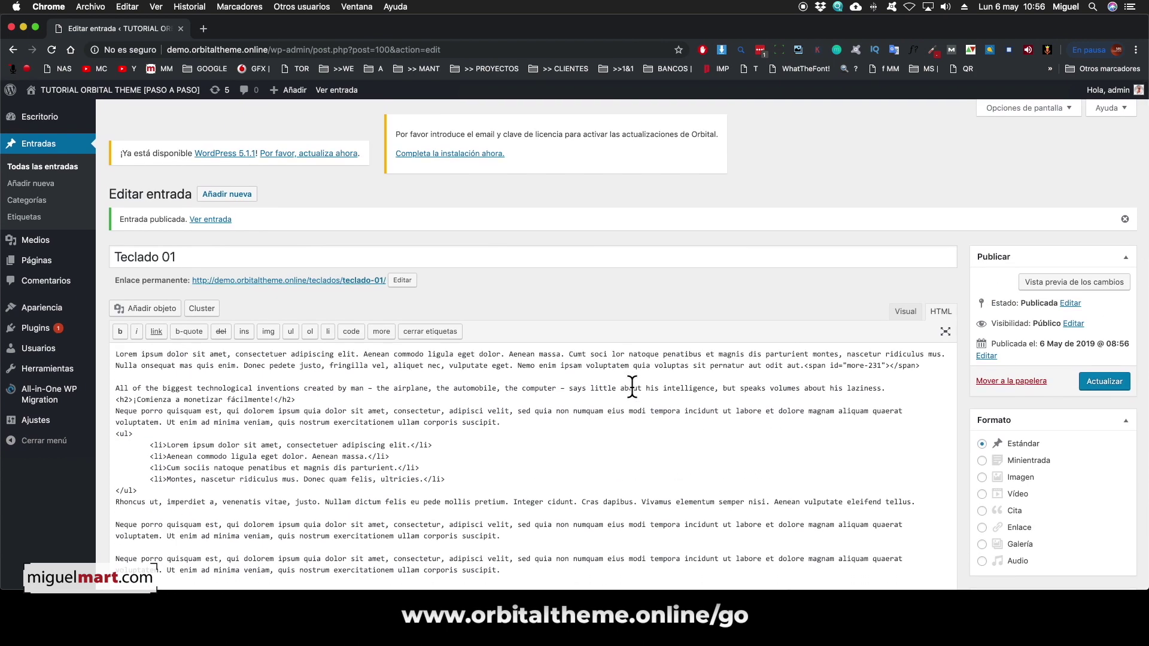
pyautogui.scroll(-7, 1042, 581)
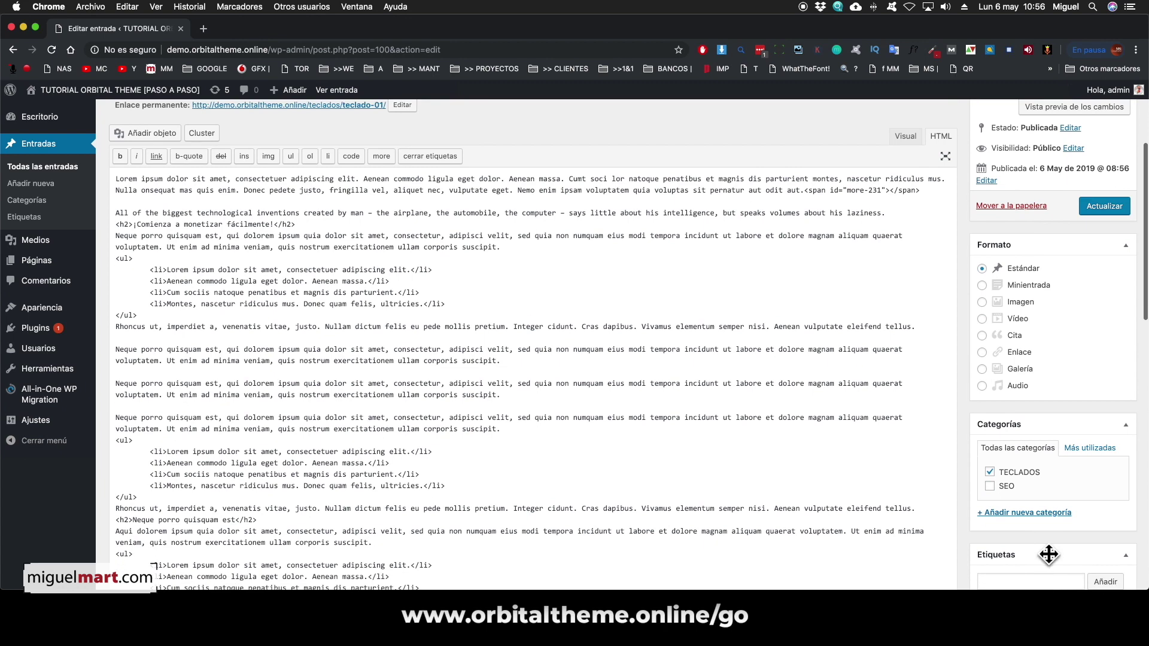
pyautogui.scroll(7, 820, 444)
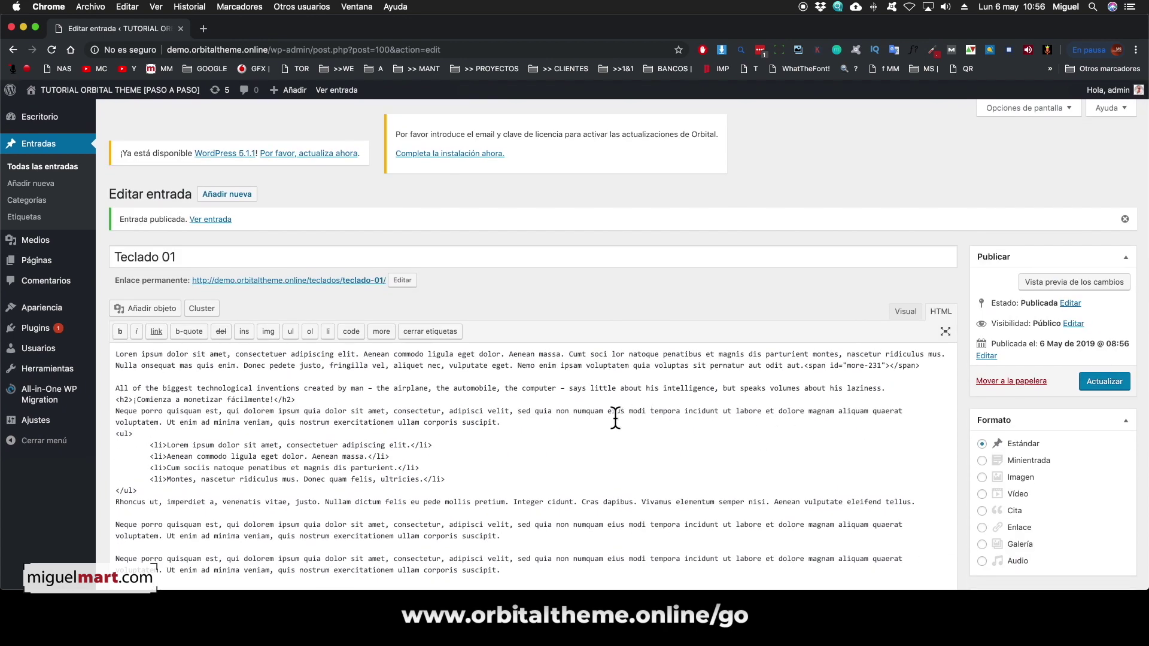
# - Create two more post categories named RATONES and MONITORES, without a parent category
pyautogui.click(45, 144)
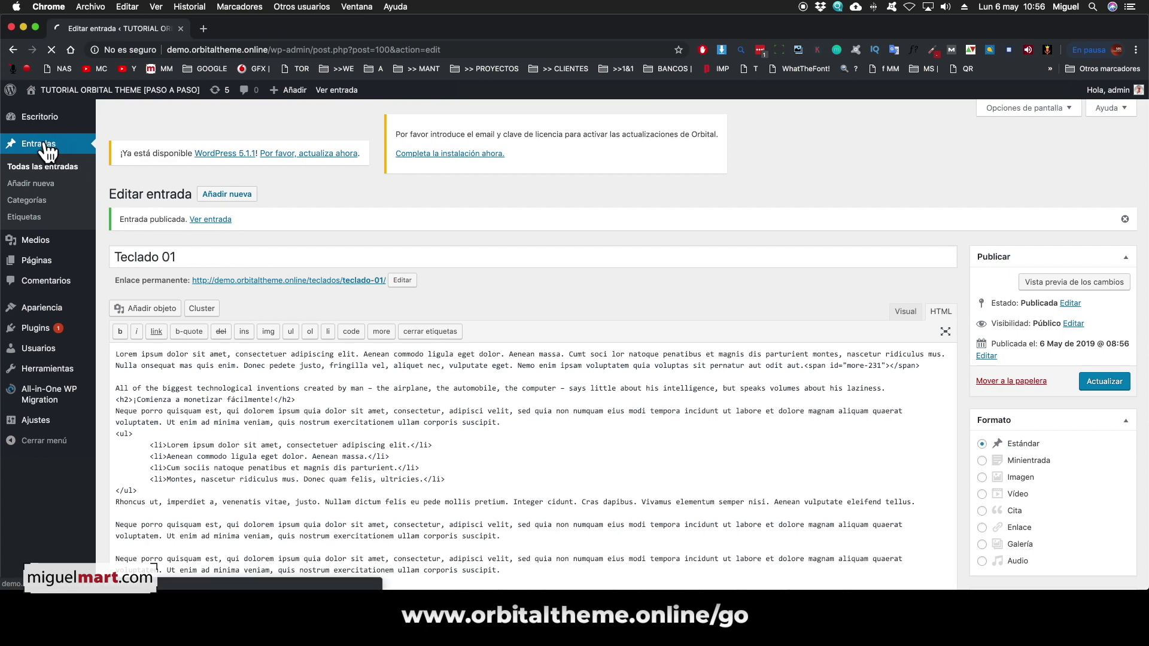
pyautogui.click(35, 202)
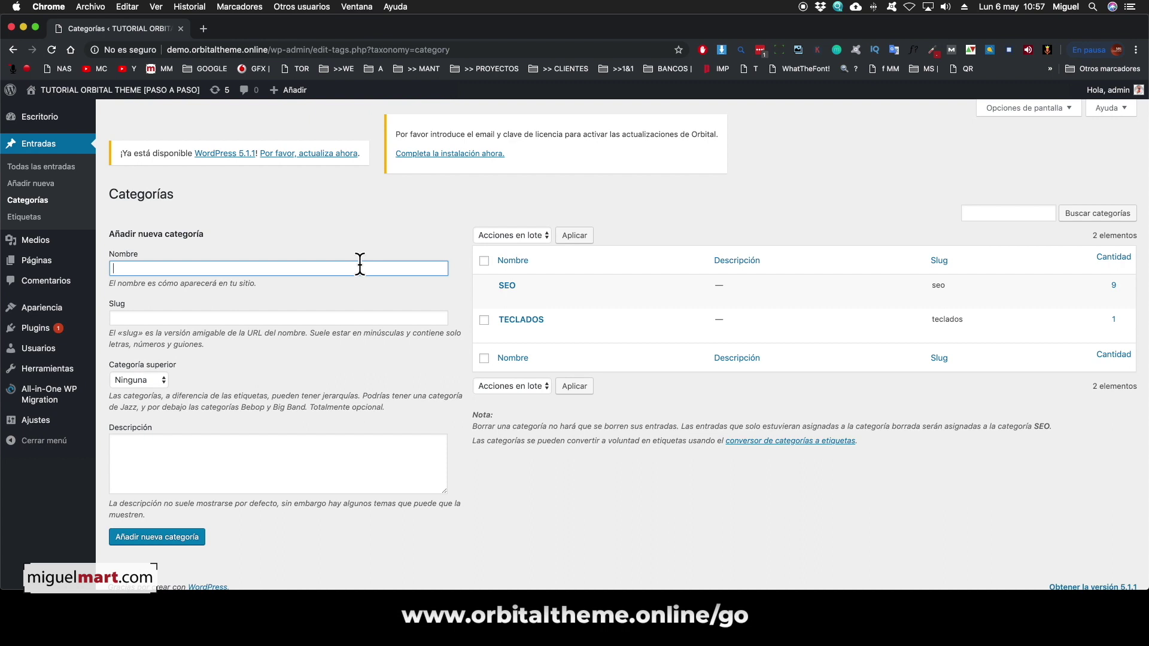
pyautogui.write('RATONES')
pyautogui.press('Return')
pyautogui.write('MONITORES')
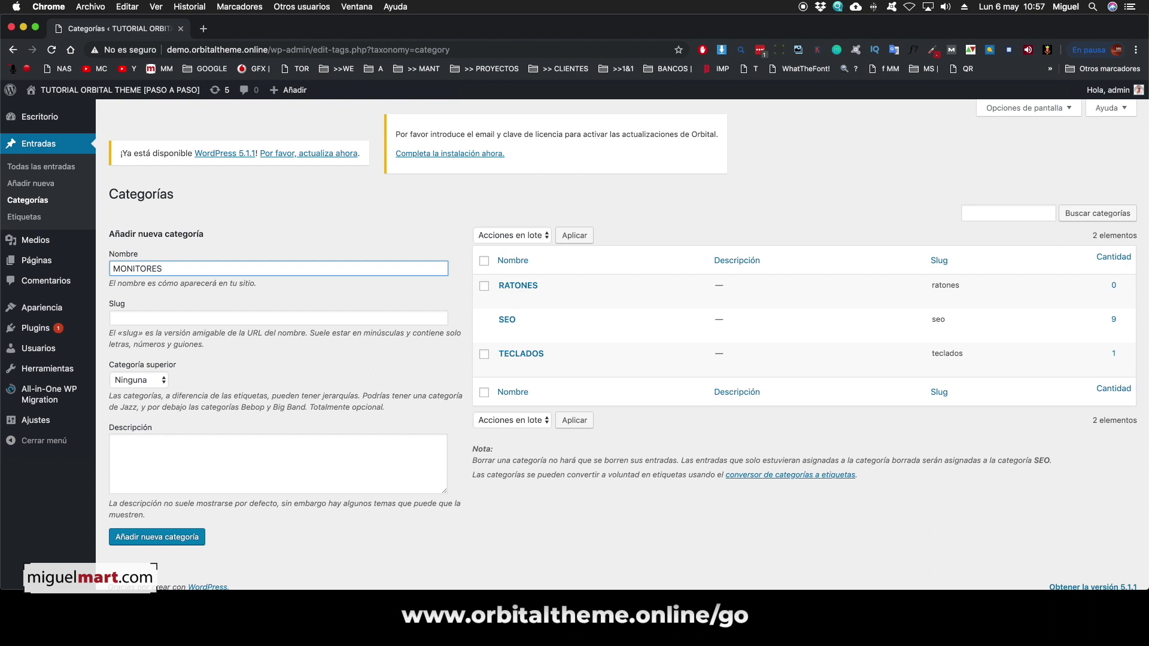
pyautogui.press('Return')
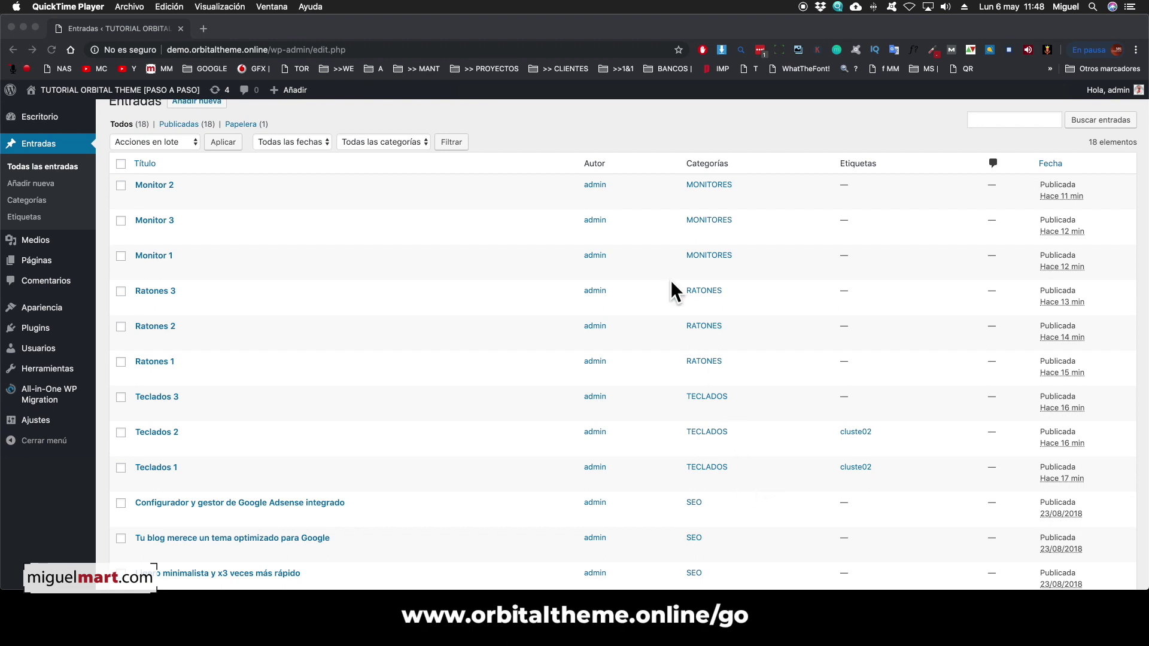
# - Create a new page titled RATONES, fill its body with Lorem ipsum text in the visual editor, and publish it
pyautogui.scroll(3, 591, 174)
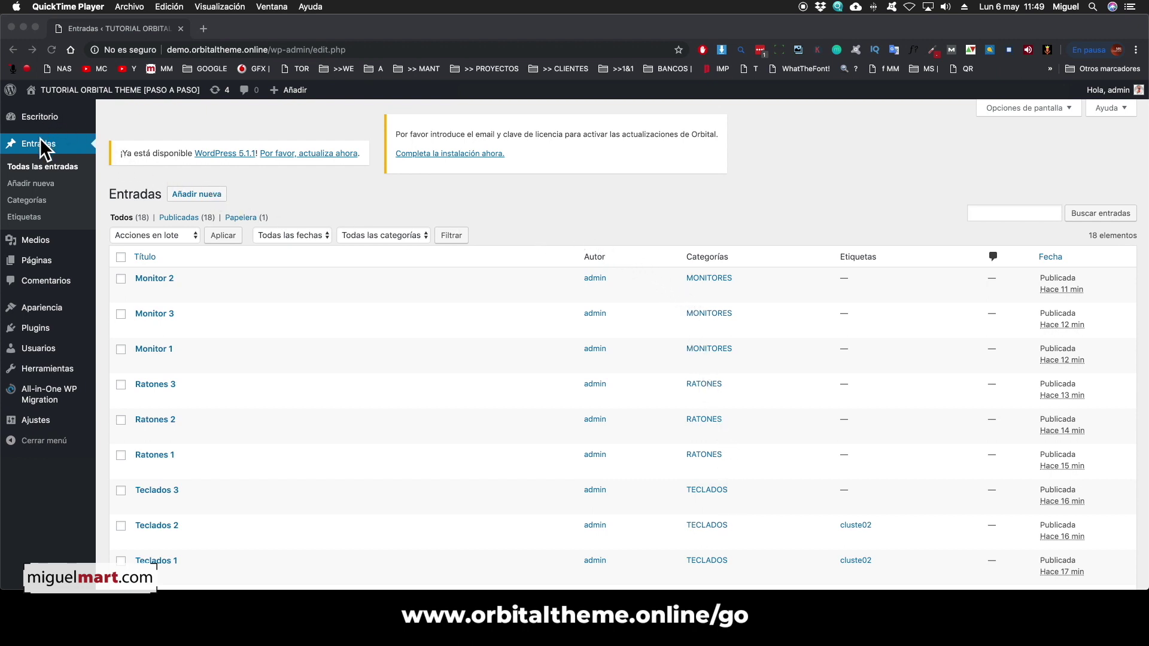
pyautogui.click(44, 268)
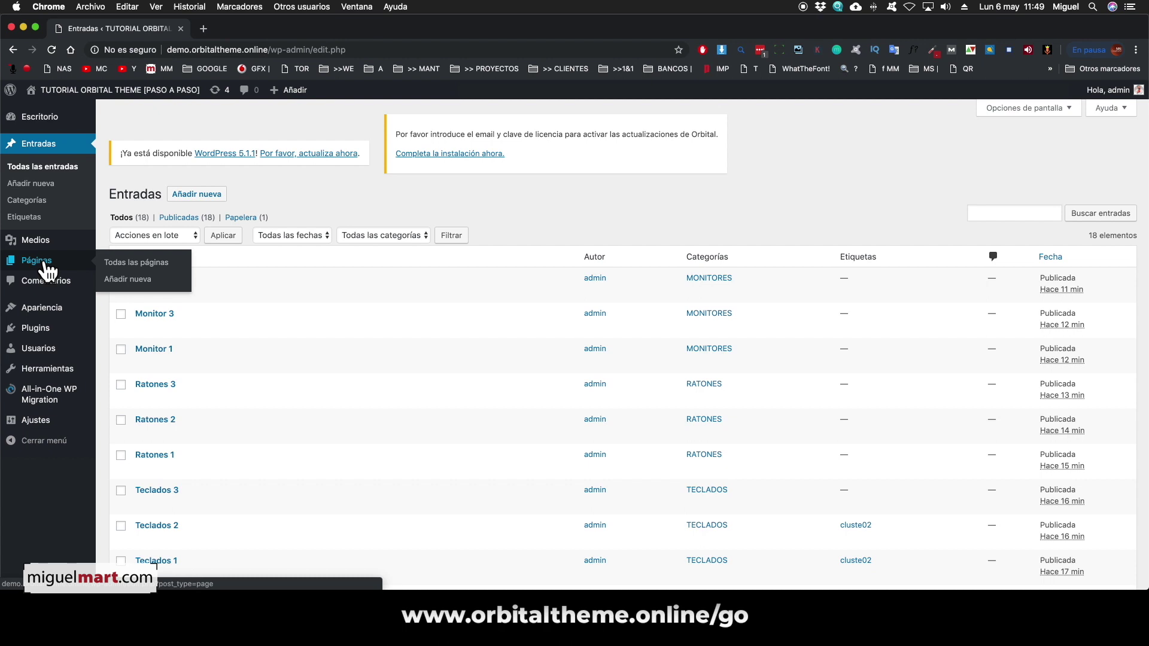
pyautogui.click(119, 280)
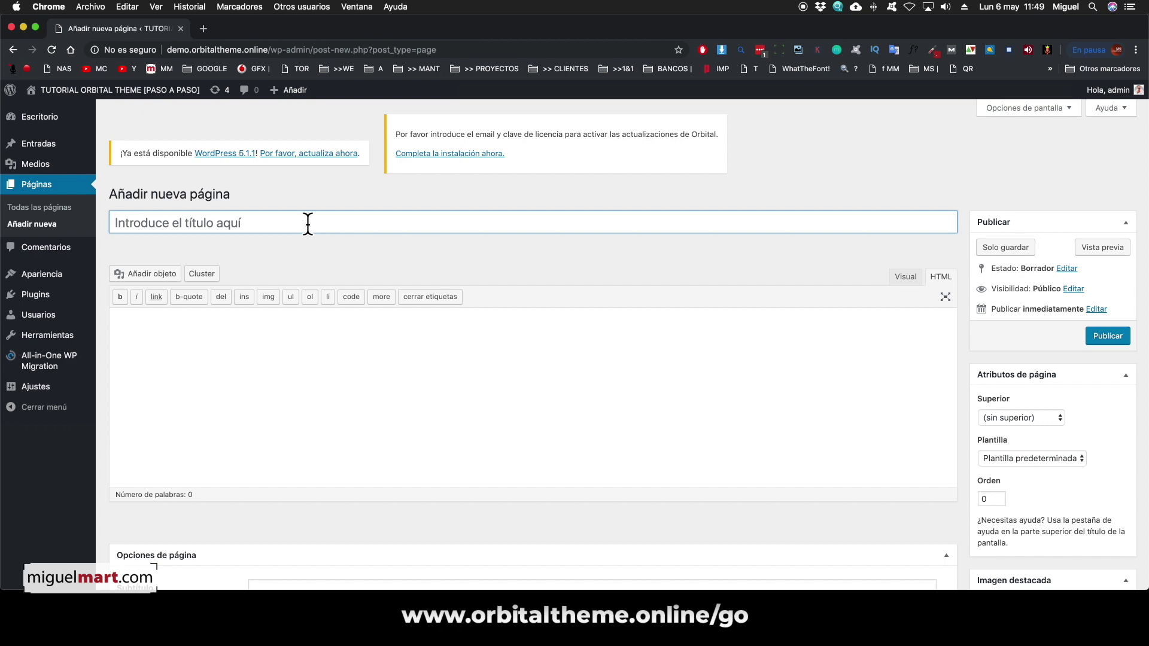
pyautogui.write('RATONES')
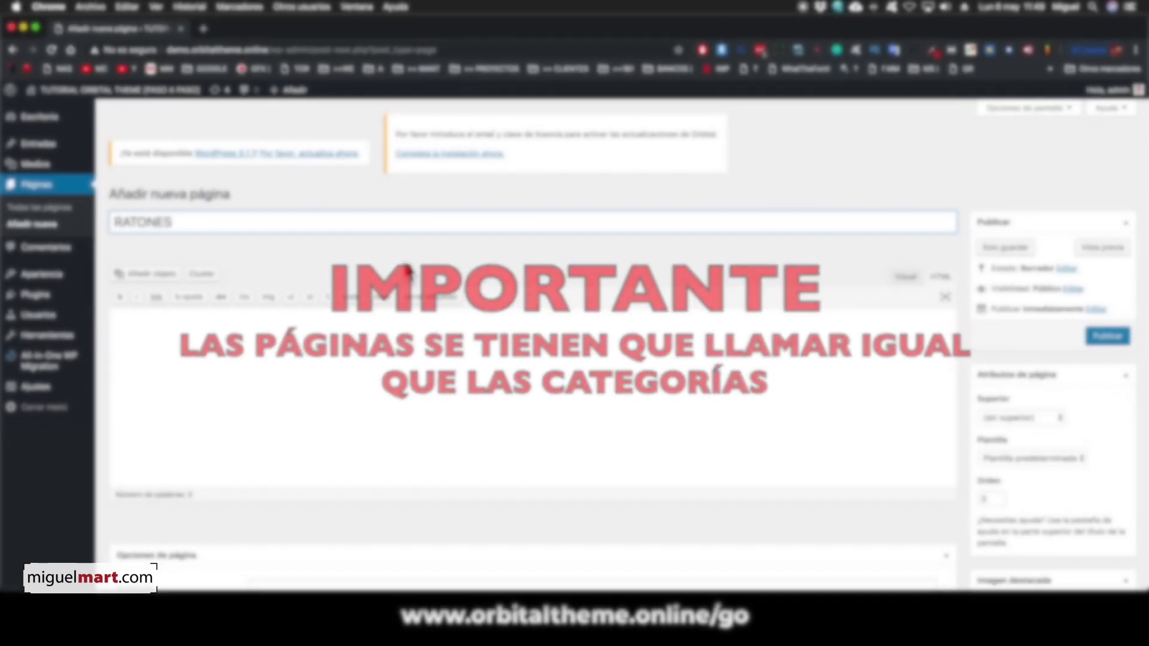
pyautogui.click(577, 358)
pyautogui.click(916, 278)
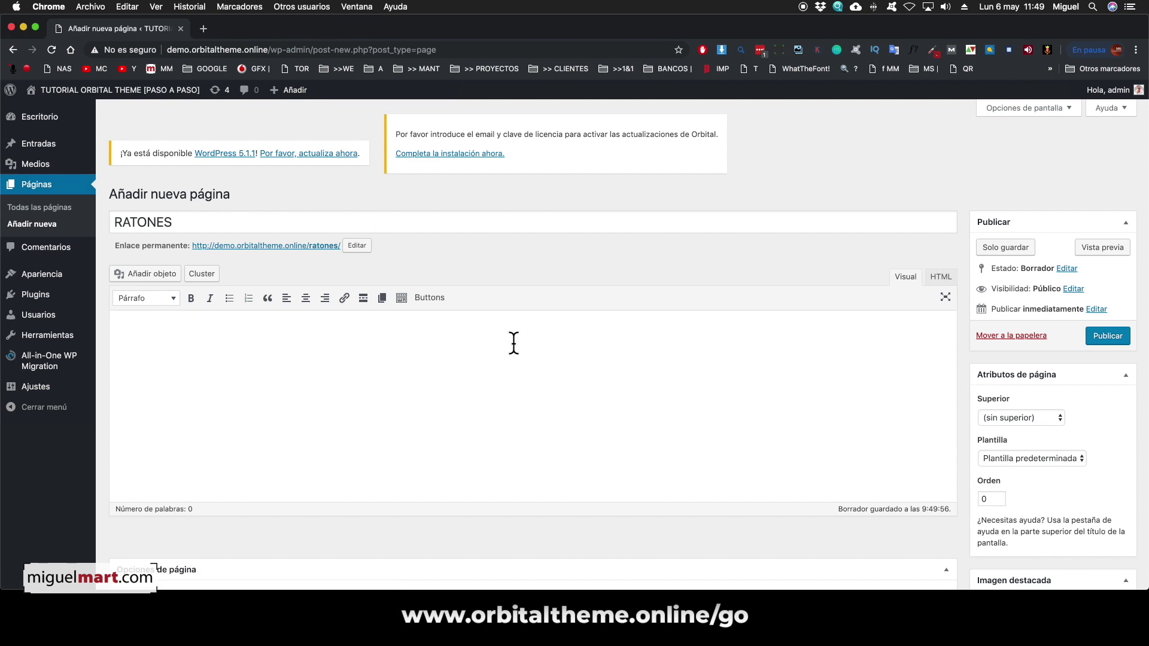
pyautogui.write('Lorem ipsum dolor sit amet, consectetur adipiscing elit, sed do eiusmod tempor incididunt ut labore et dolore magna aliqua. Ut enim ad minim veniam, quis nostrud exercitation ullamco laboris nisi ut aliquip ex ea commodo consequat. Duis aute irure dolor in reprehenderit in voluptate velit esse cillum dolore eu fugiat nulla pariatur. Excepteur sint occaecat cupidatat non proident, sunt in culpa qui officia deserunt mollit anim id est laborum.  Sed ut perspiciatis unde omnis iste natus error sit voluptatem accusantium doloremque laudantium, totam rem aperiam, eaque ipsa quae ab illo inventore veritatis et quasi architecto beatae vitae dicta sunt explicabo. Nemo enim ipsam voluptatem quia voluptas sit aspernatur aut odit aut fugit, sed quia consequuntur magni dolores eos qui ratione voluptatem sequi nesciunt. Neque porro quisquam est, qui dolorem ipsum quia dolor sit amet, consectetur, adipisci velit, sed quia non numquam eius modi tempora incidunt ut labore et dolore magnam aliquam quaerat voluptatem. Ut enim ad minima veniam, quis nostrum exercitationem ullam corporis suscipit laboriosam, nisi ut aliquid ex ea commodi consequatur? Quis autem vel eum iure reprehenderit qui in ea voluptate velit esse quam nihil molestiae consequatur, vel illum qui dolorem eum fugiat quo voluptas nulla pariatur?.')
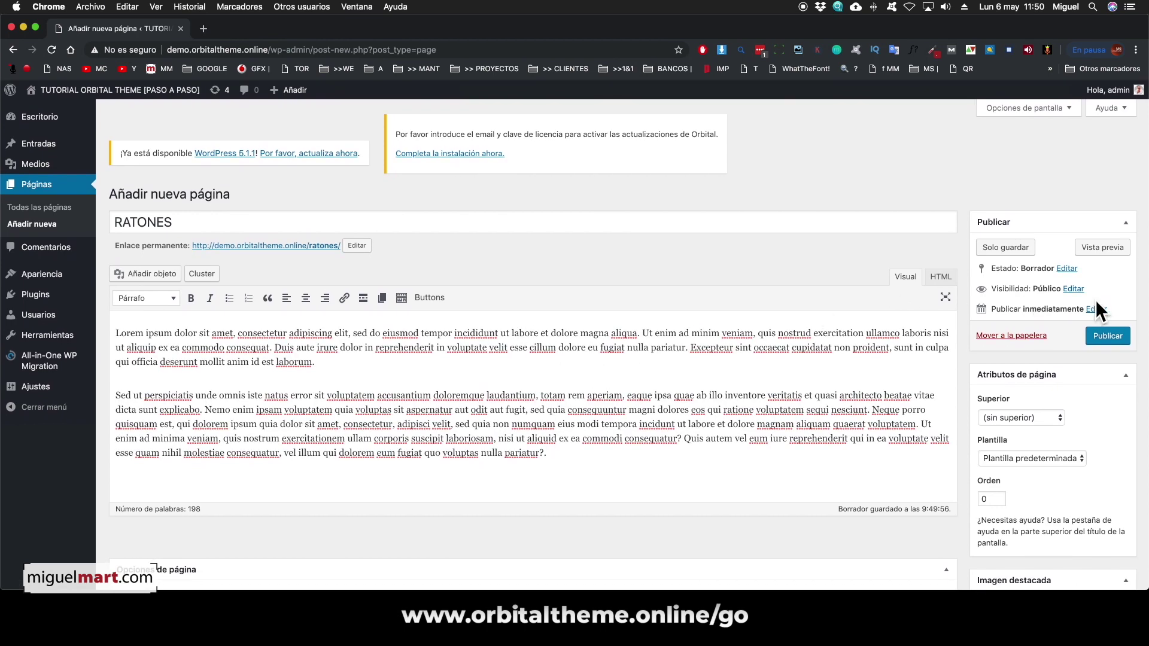
pyautogui.click(1108, 344)
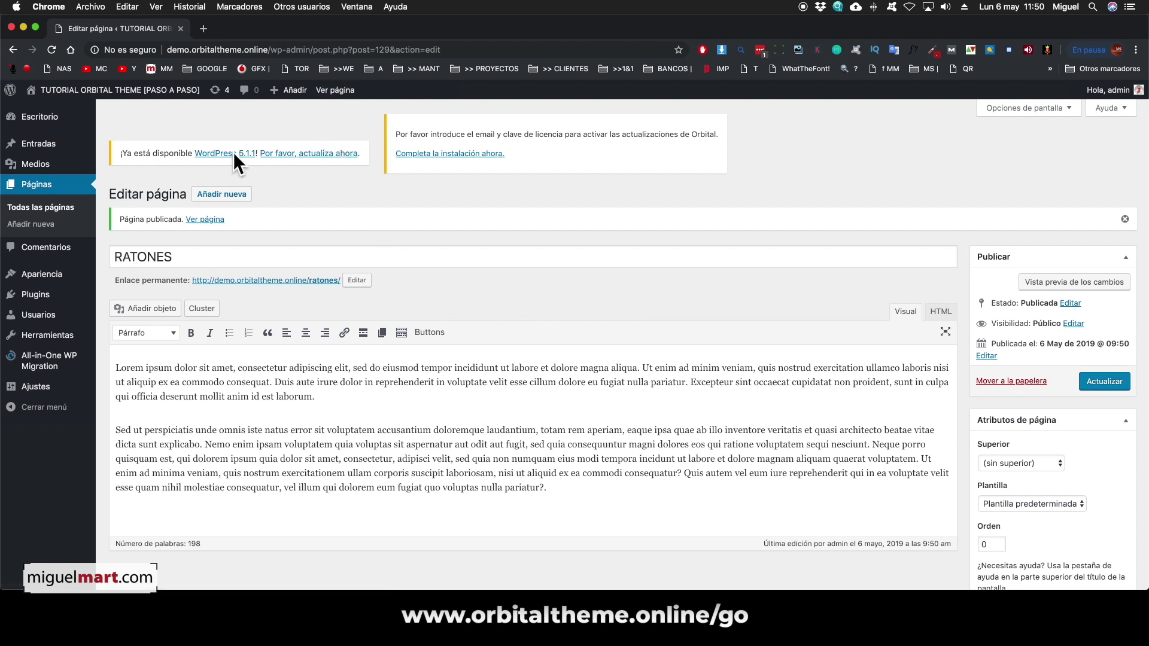
# - Create another page titled TECLADOS with the same Lorem ipsum body text and publish it
pyautogui.click(226, 196)
pyautogui.write('TE')
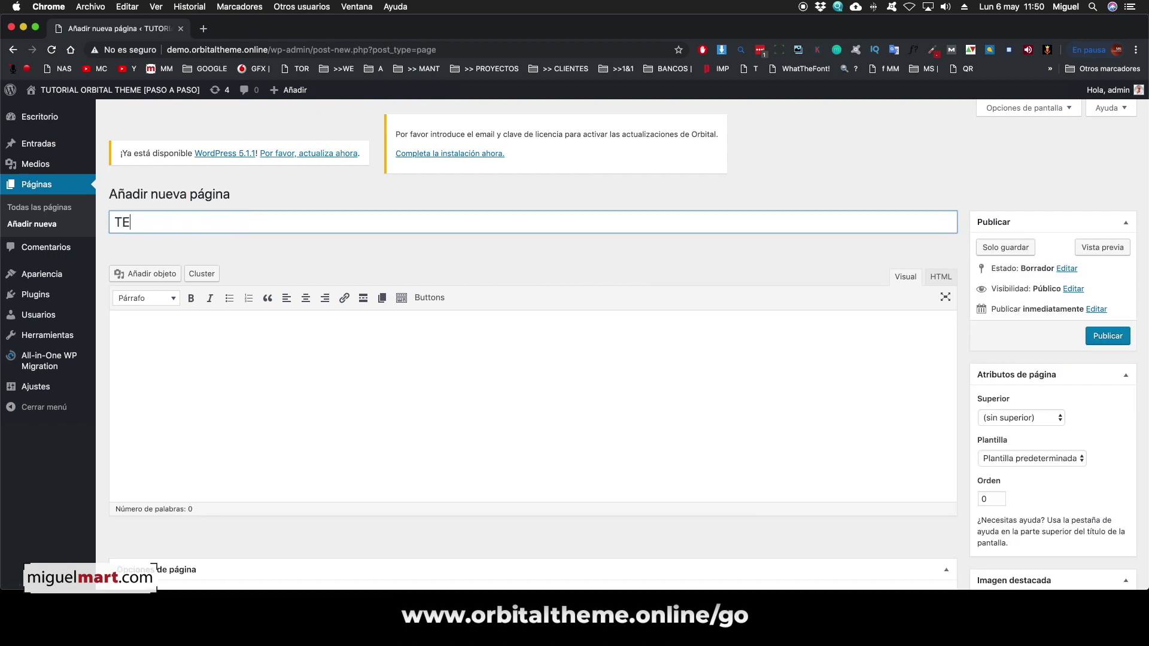
pyautogui.write('CLADOS')
pyautogui.click(292, 351)
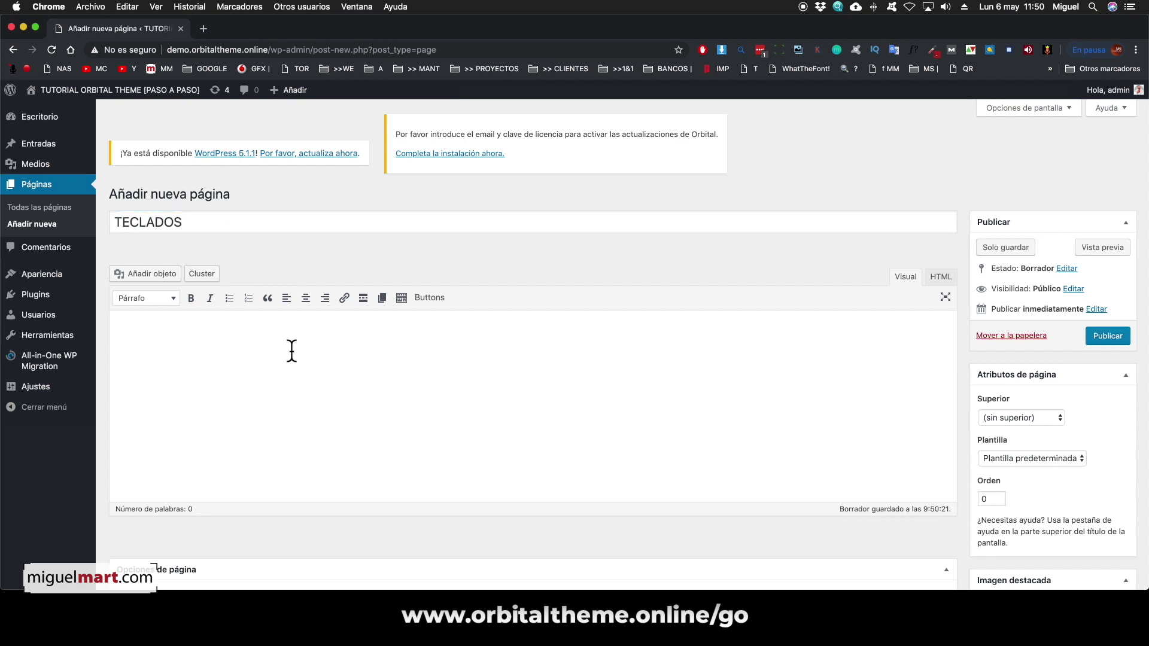
pyautogui.write('Lorem ipsum dolor sit amet, consectetur adipiscing elit, sed do eiusmod tempor incididunt ut labore et dolore magna aliqua. Ut enim ad minim veniam, quis nostrud exercitation ullamco laboris nisi ut aliquip ex ea commodo consequat. Duis aute irure dolor in reprehenderit in voluptate velit esse cillum dolore eu fugiat nulla pariatur. Excepteur sint occaecat cupidatat non proident, sunt in culpa qui officia deserunt mollit anim id est laborum.  Sed ut perspiciatis unde omnis iste natus error sit voluptatem accusantium doloremque laudantium, totam rem aperiam, eaque ipsa quae ab illo inventore veritatis et quasi architecto beatae vitae dicta sunt explicabo. Nemo enim ipsam voluptatem quia voluptas sit aspernatur aut odit aut fugit, sed quia consequuntur magni dolores eos qui ratione voluptatem sequi nesciunt. Neque porro quisquam est, qui dolorem ipsum quia dolor sit amet, consectetur, adipisci velit, sed quia non numquam eius modi tempora incidunt ut labore et dolore magnam aliquam quaerat voluptatem. Ut enim ad minima veniam, quis nostrum exercitationem ullam corporis suscipit laboriosam, nisi ut aliquid ex ea commodi consequatur? Quis autem vel eum iure reprehenderit qui in ea voluptate velit esse quam nihil molestiae consequatur, vel illum qui dolorem eum fugiat quo voluptas nulla pariatur?.')
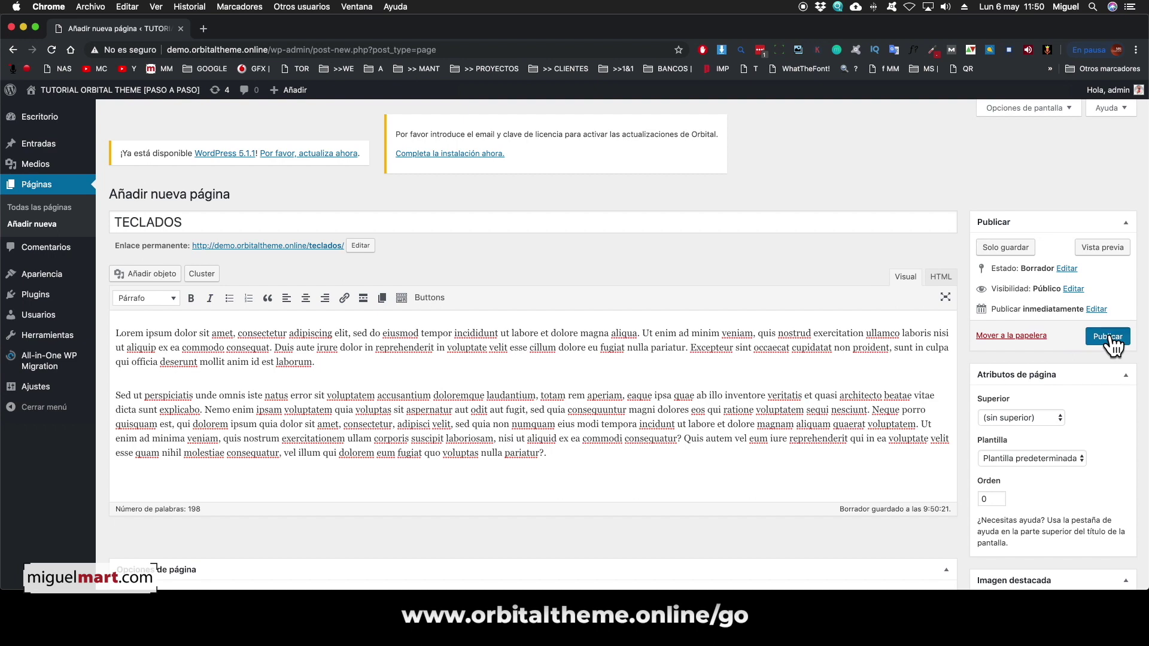
pyautogui.click(1108, 336)
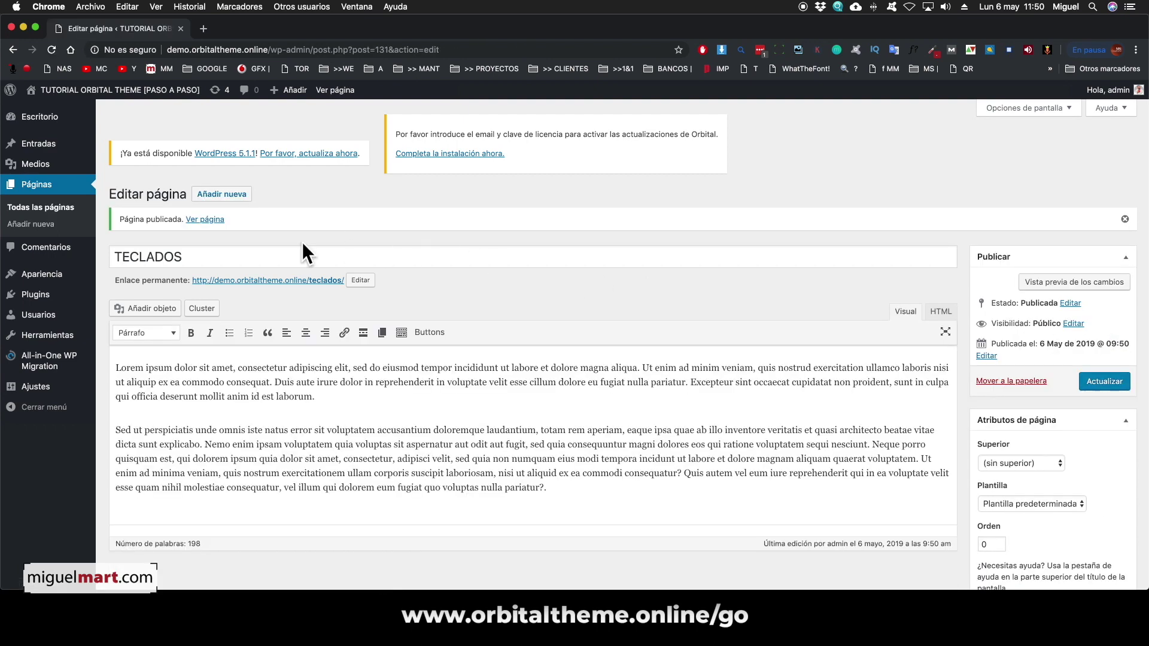
# - Create a third page titled MONITORES with the same Lorem ipsum body text and publish it
pyautogui.click(237, 194)
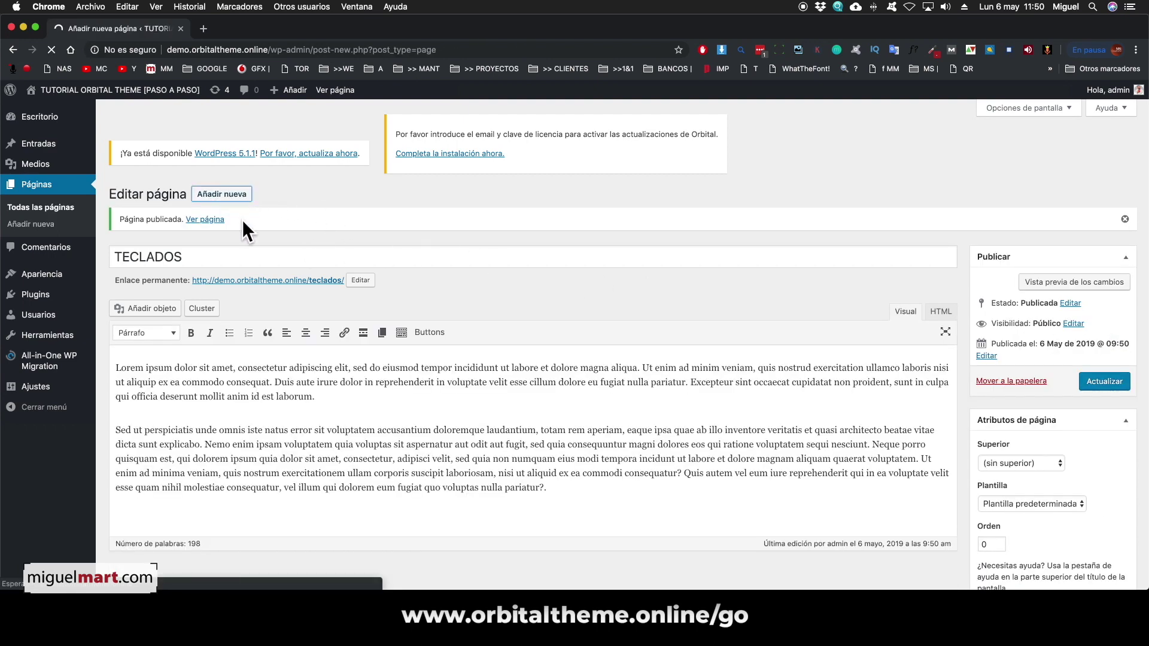
pyautogui.press('super+v')
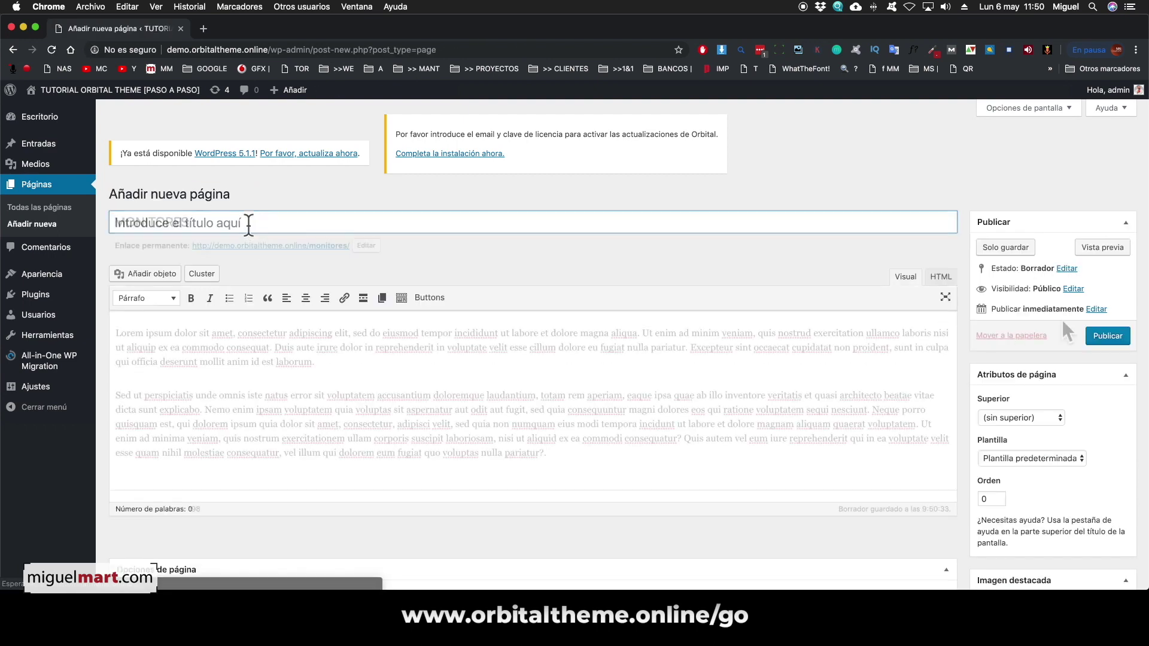
pyautogui.write('MONITORES')
pyautogui.click(1107, 337)
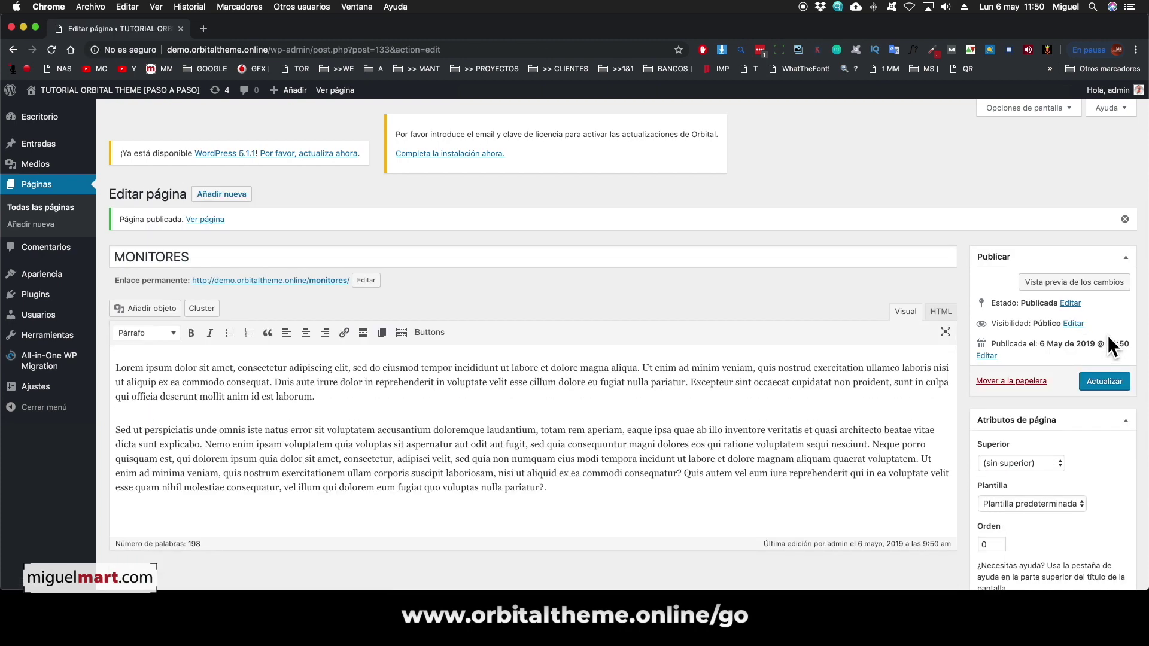
# - Open the TECLADOS page for editing from the list of all pages
pyautogui.click(62, 185)
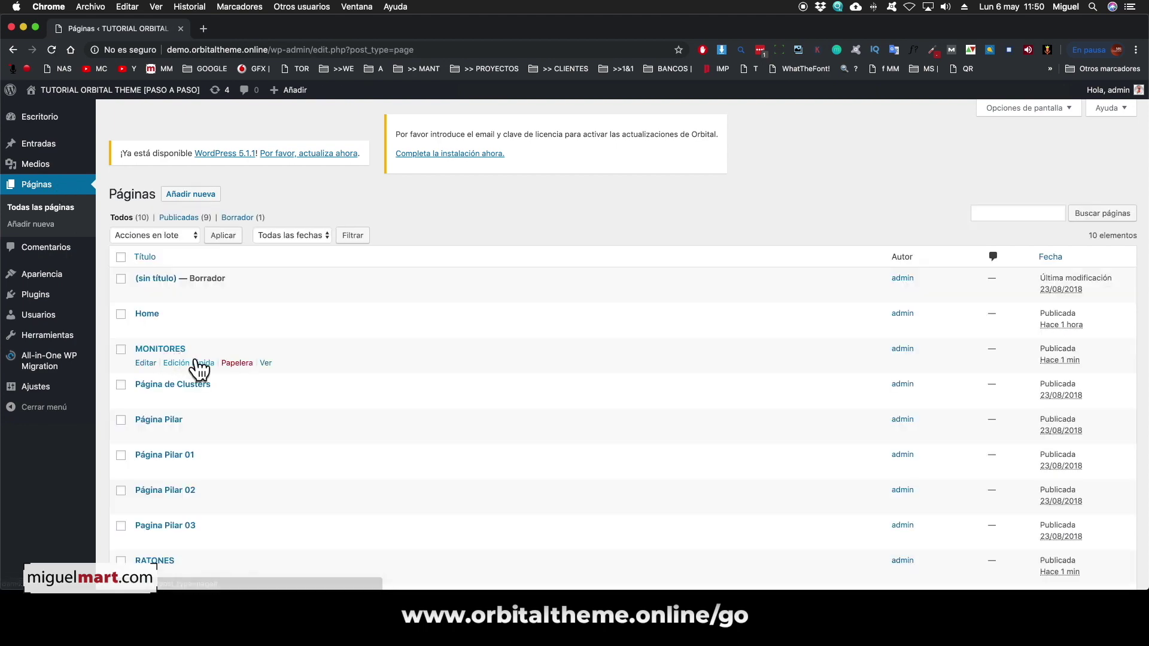
pyautogui.scroll(-3, 179, 418)
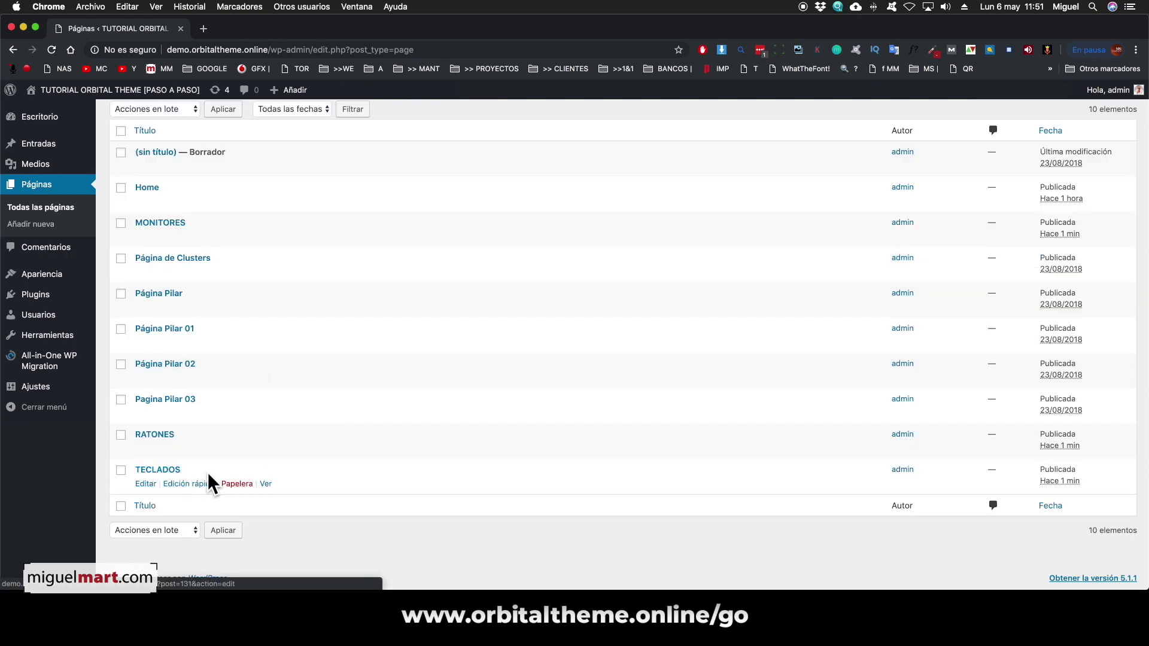
pyautogui.click(145, 484)
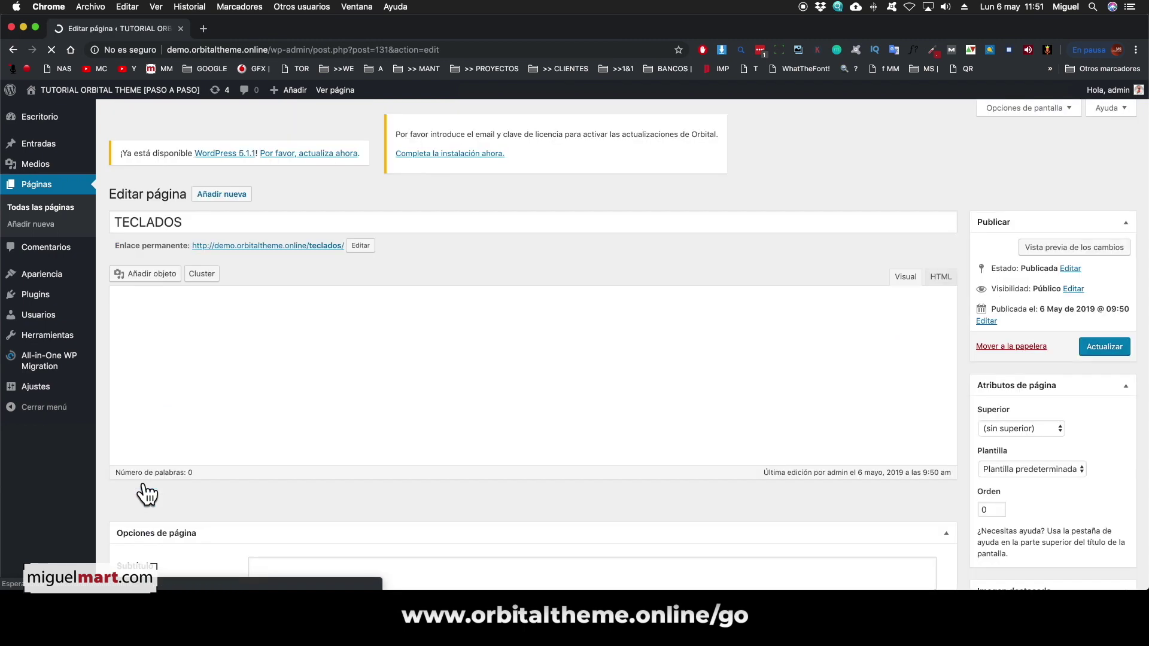
# - Upload teclados.jpg from the desktop and set it as the TECLADOS page's featured image
pyautogui.scroll(-3, 1071, 514)
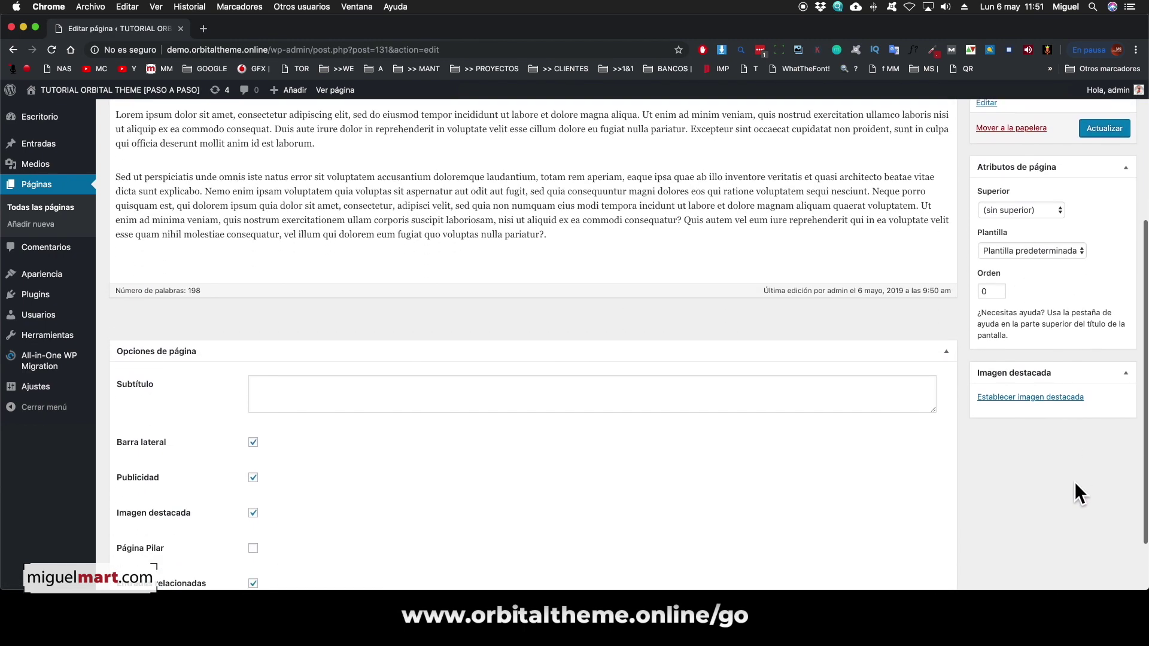
pyautogui.click(1041, 403)
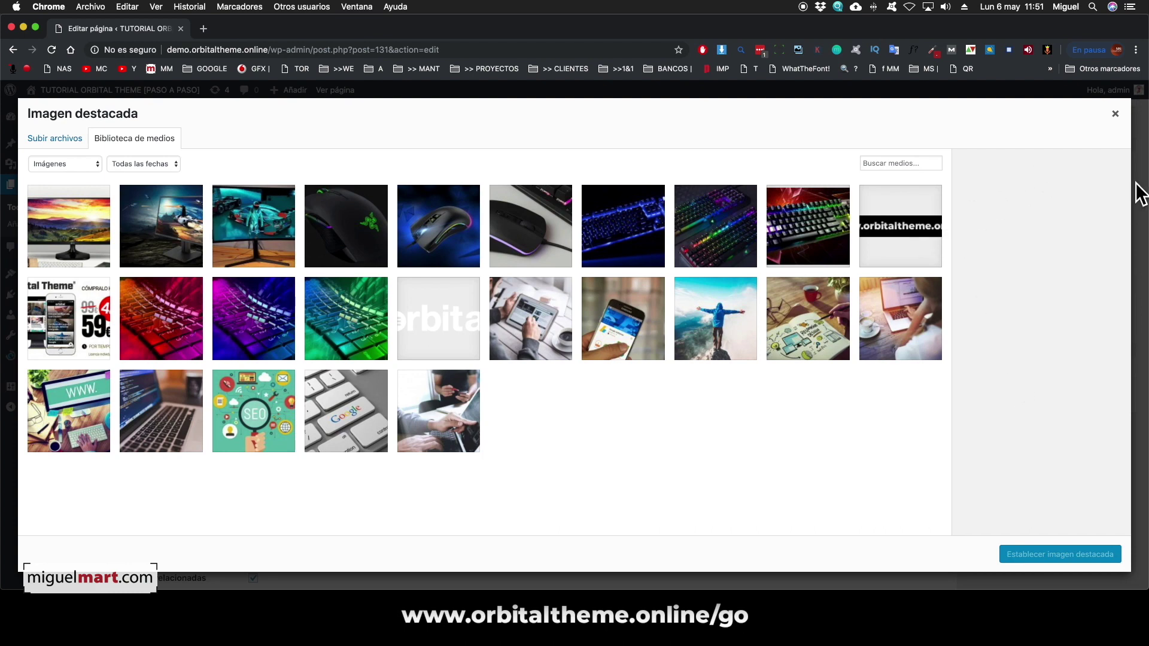
pyautogui.moveTo(1144, 186); pyautogui.dragTo(1036, 182)
pyautogui.moveTo(1108, 173); pyautogui.dragTo(828, 199)
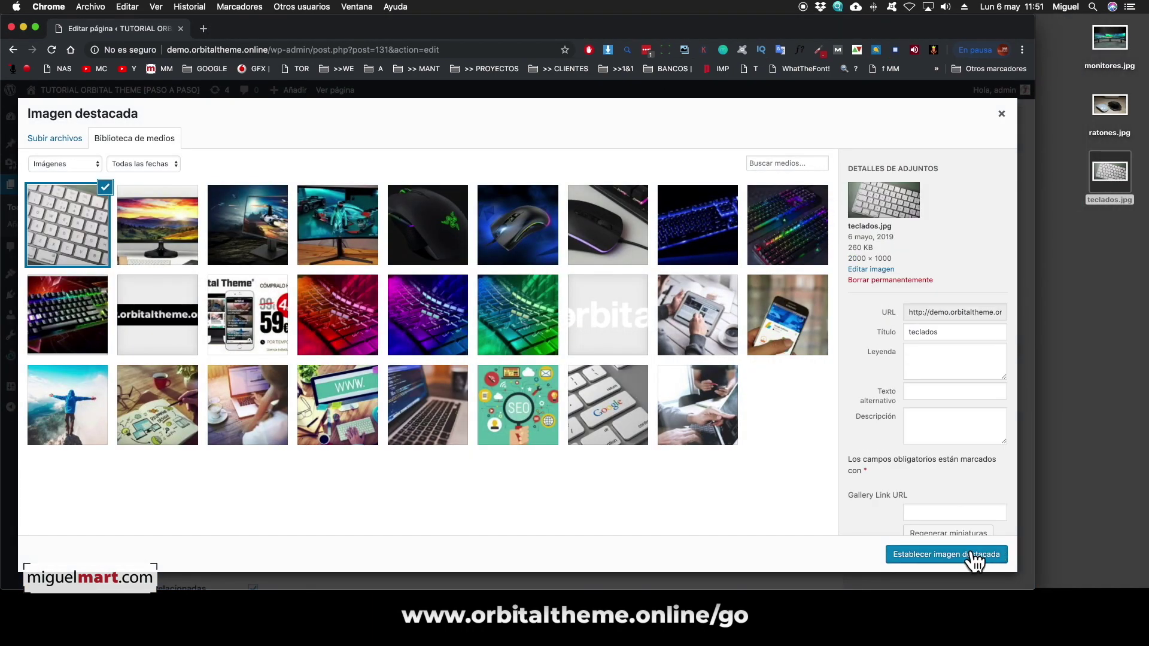
pyautogui.click(973, 556)
pyautogui.scroll(5, 835, 458)
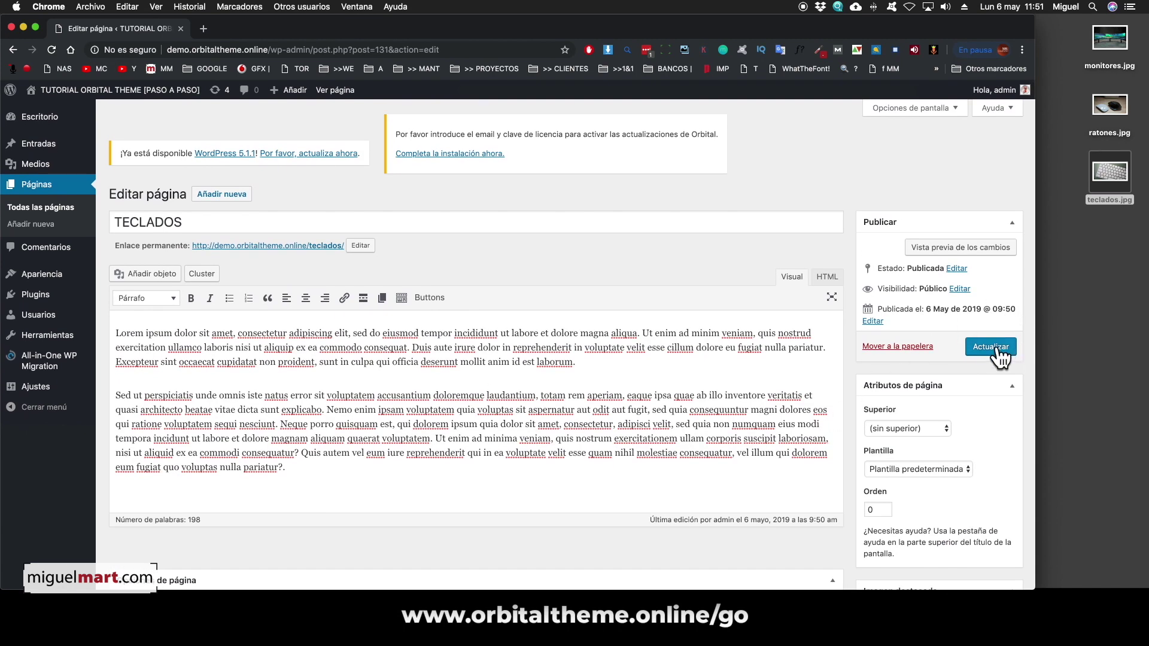
# - Update the published TECLADOS page to save its featured image
pyautogui.click(996, 347)
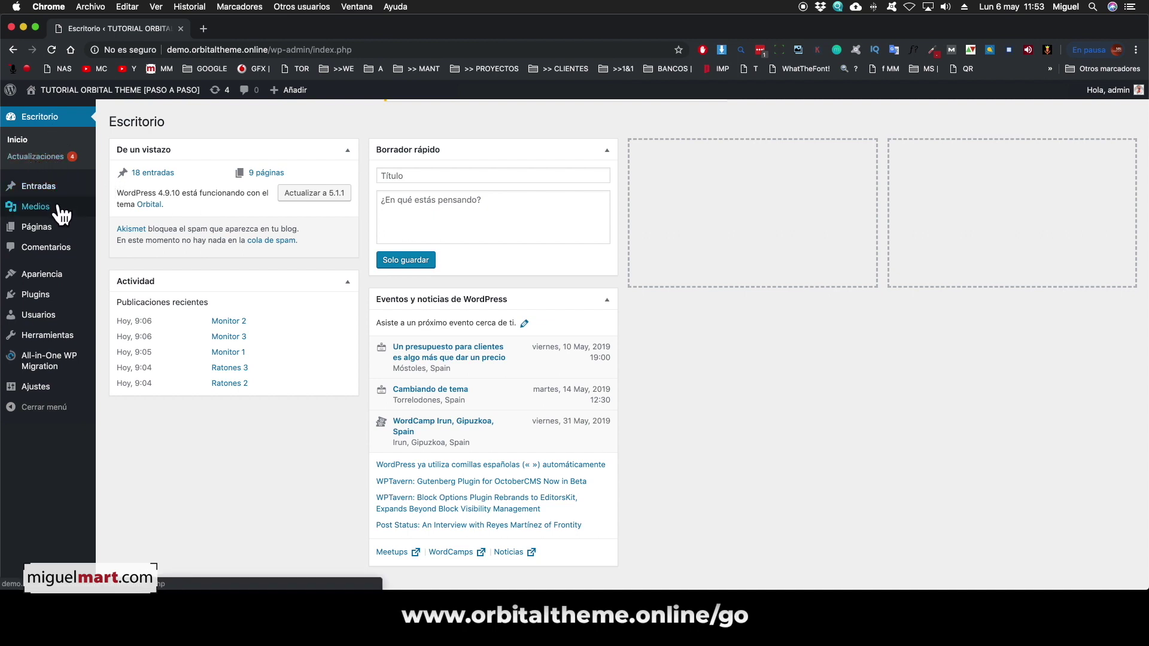
# - View the published Monitor 2 post from the list of all posts and examine its content, category and URL structure
pyautogui.moveTo(43, 214)
pyautogui.click(39, 186)
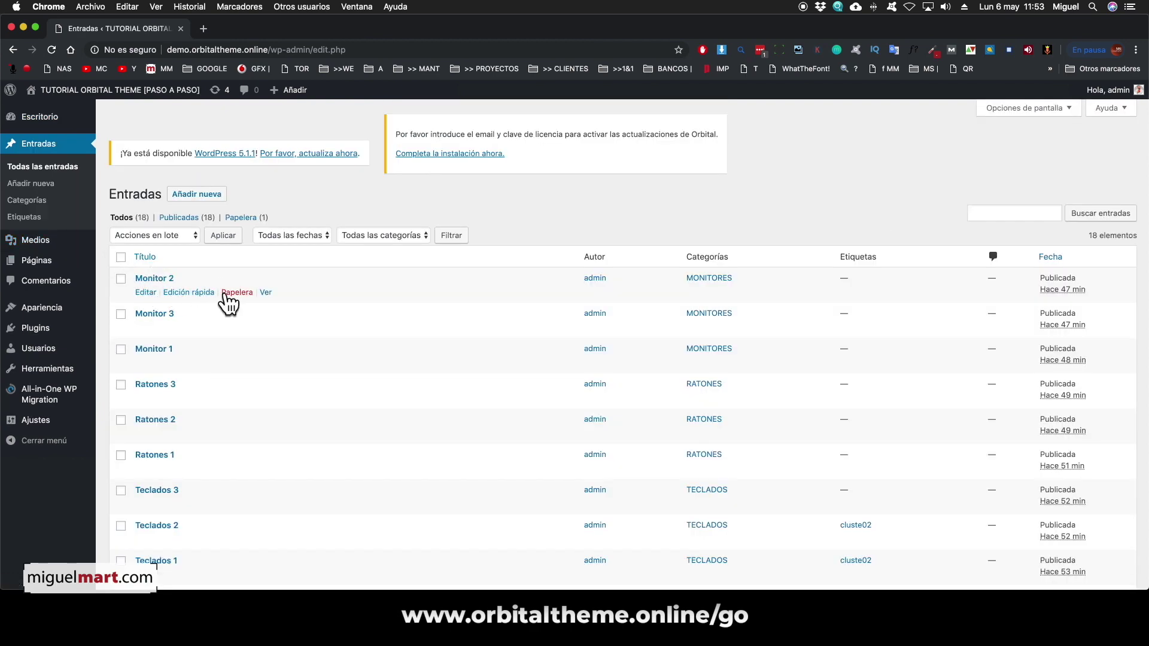
pyautogui.click(265, 292)
pyautogui.scroll(-5, 526, 265)
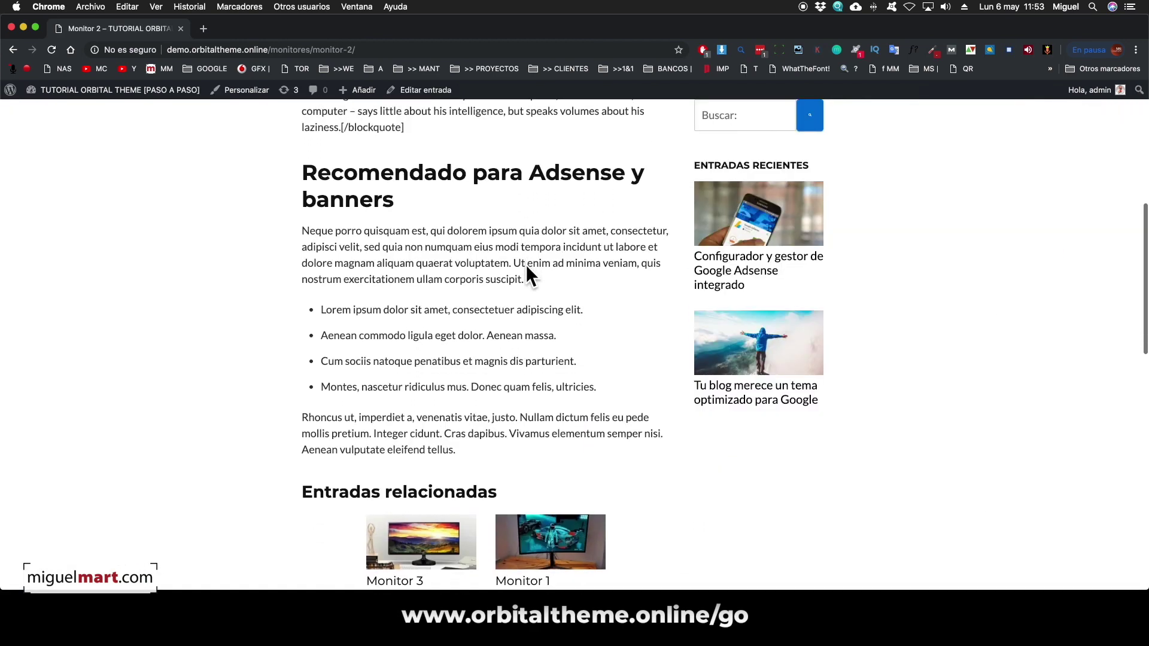
pyautogui.scroll(15, 526, 264)
pyautogui.scroll(2, 526, 265)
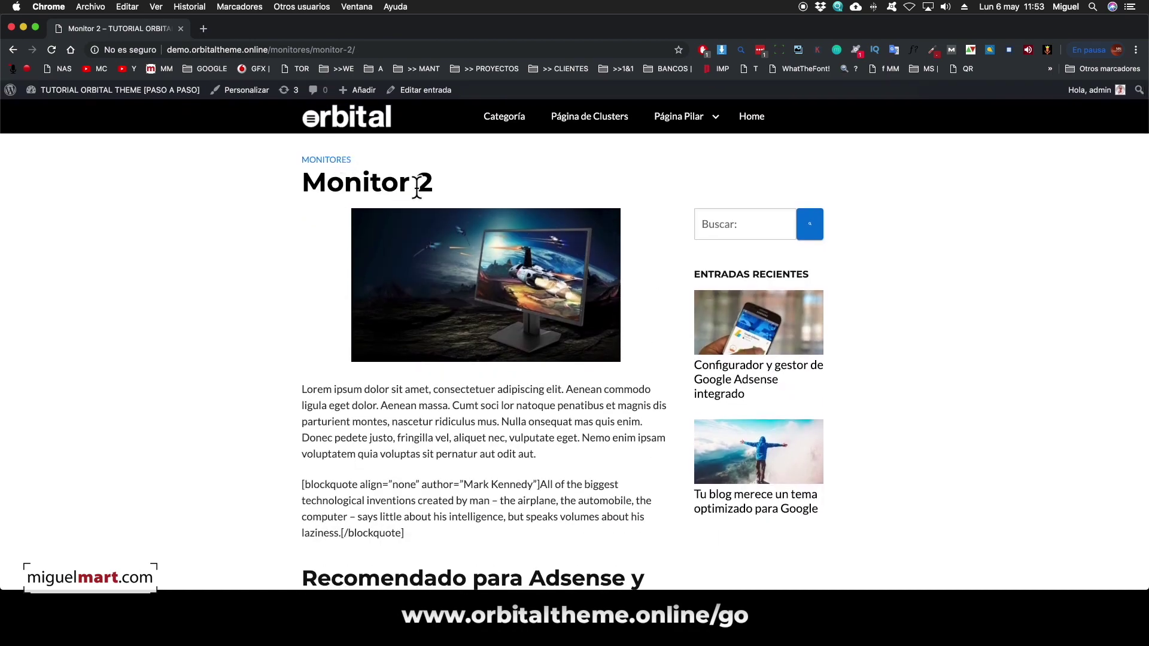
pyautogui.scroll(-8, 469, 246)
pyautogui.scroll(10, 469, 245)
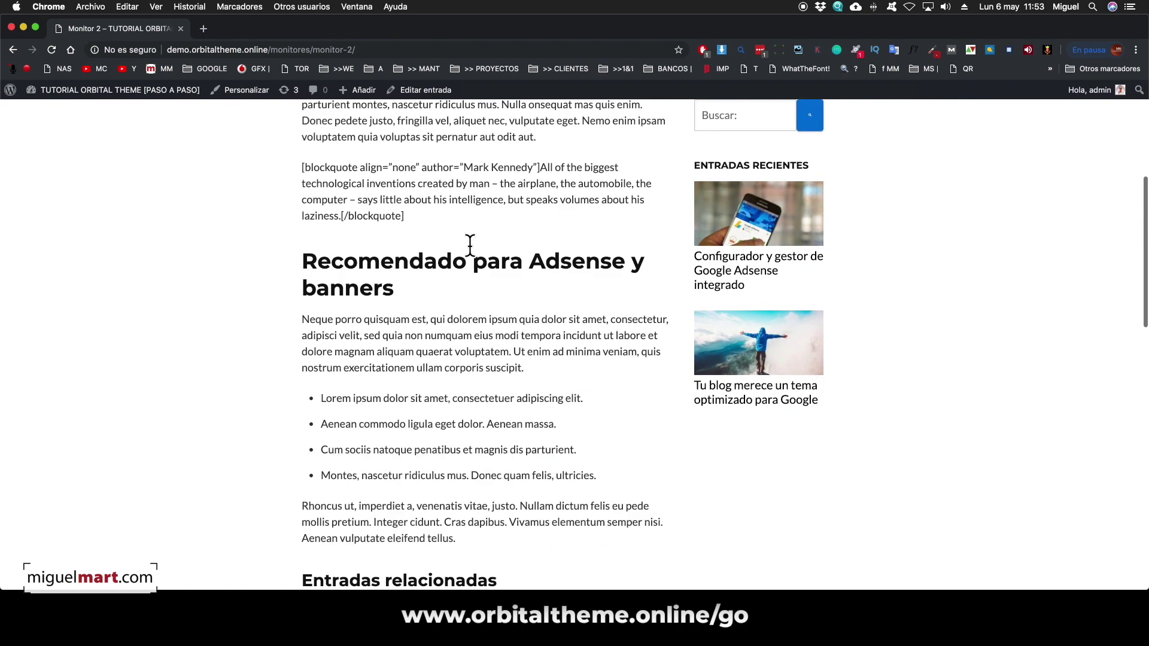
pyautogui.click(336, 43)
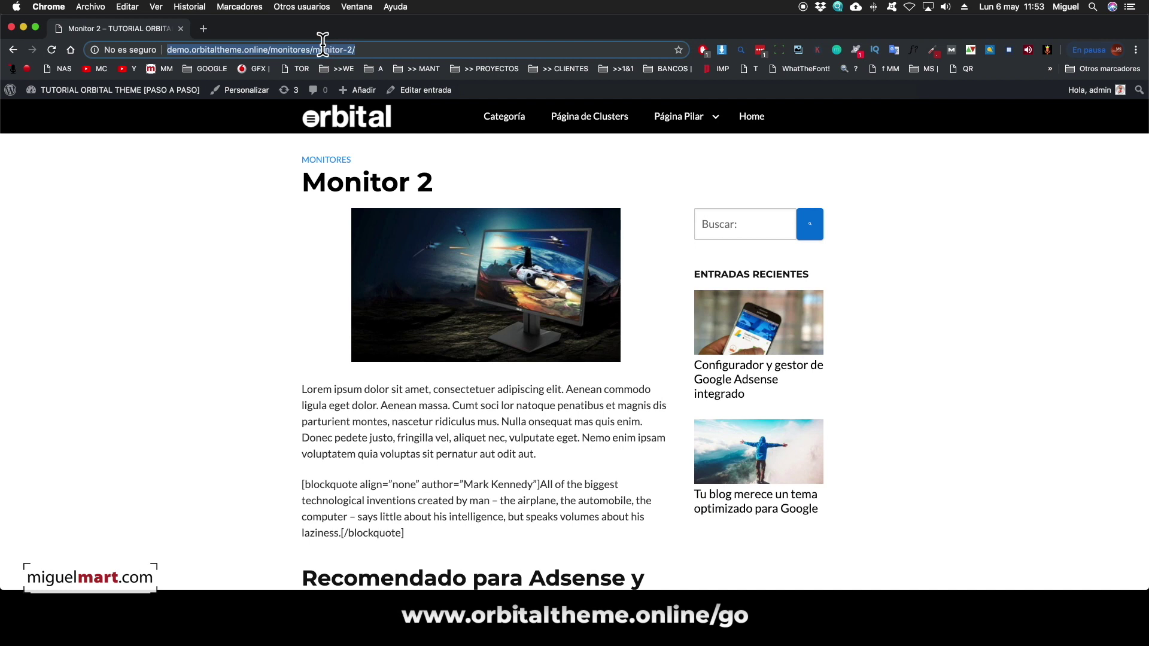
pyautogui.click(375, 46)
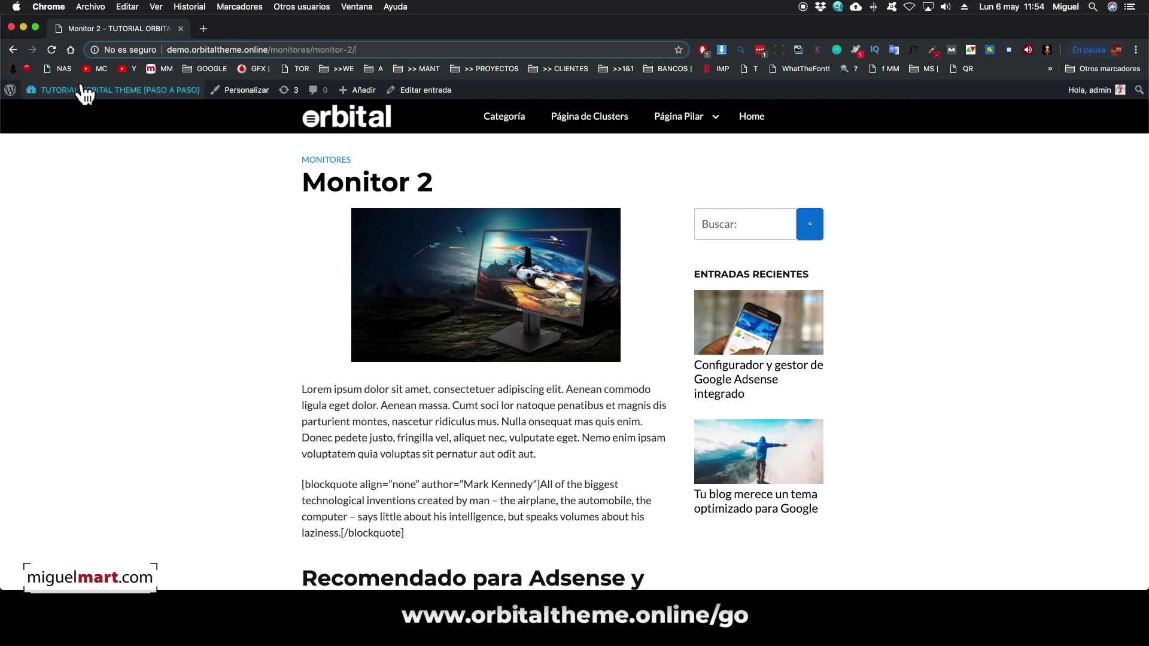
# - Search the plugins to add for YOAST, then install and activate Yoast SEO
pyautogui.click(87, 94)
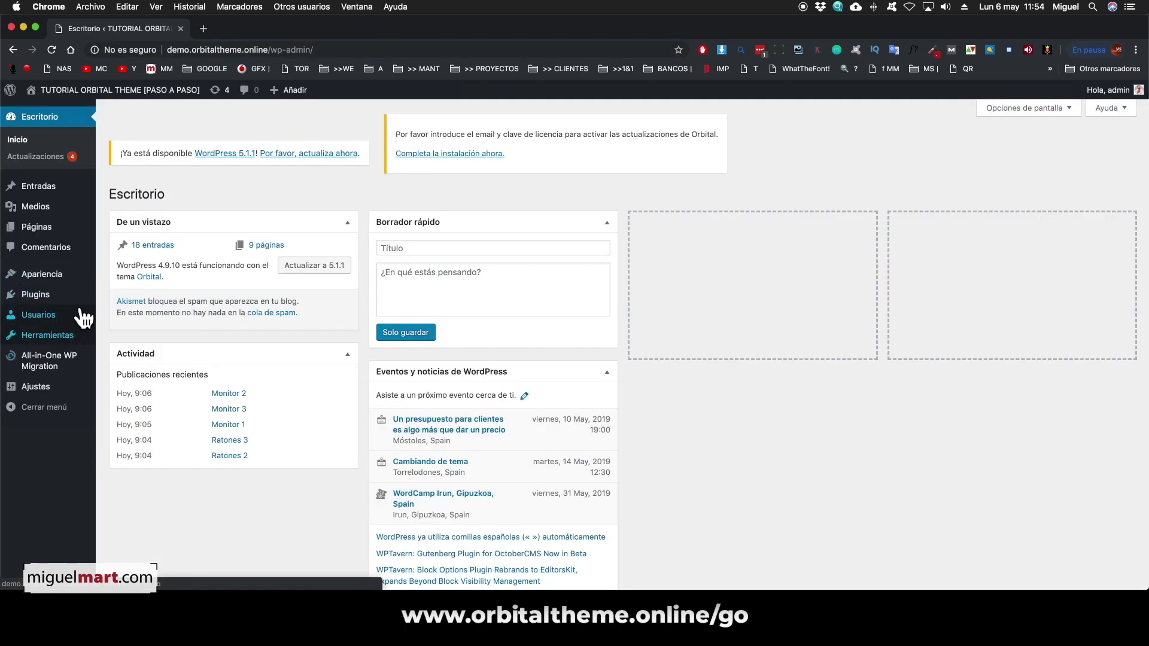
pyautogui.moveTo(75, 301)
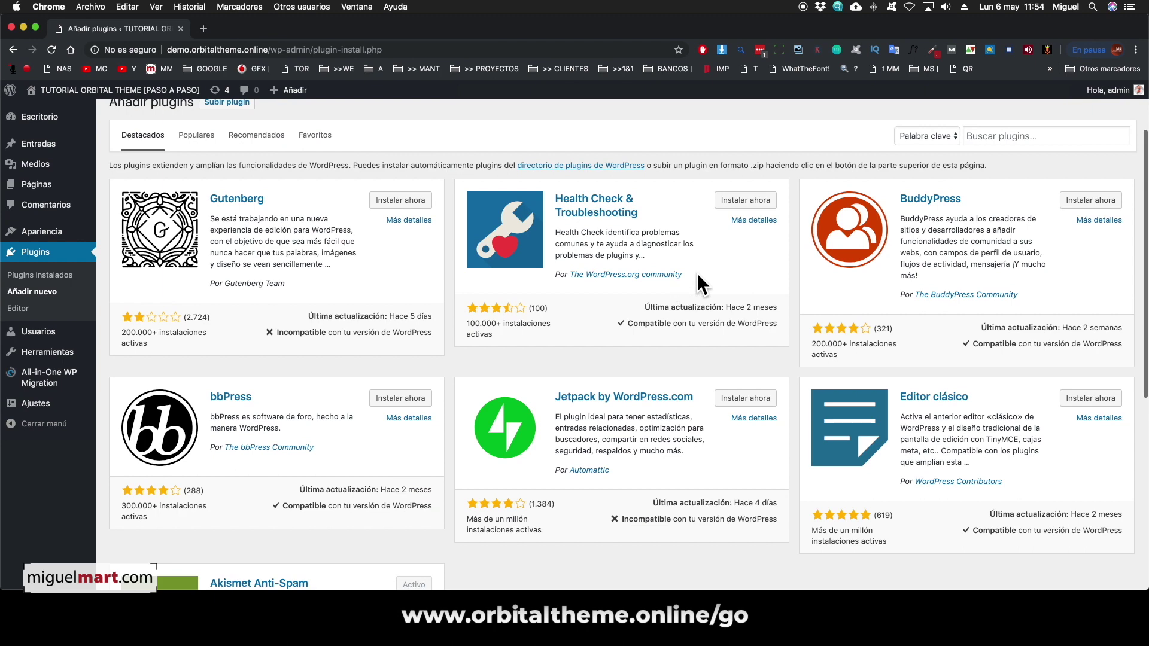
pyautogui.click(1033, 136)
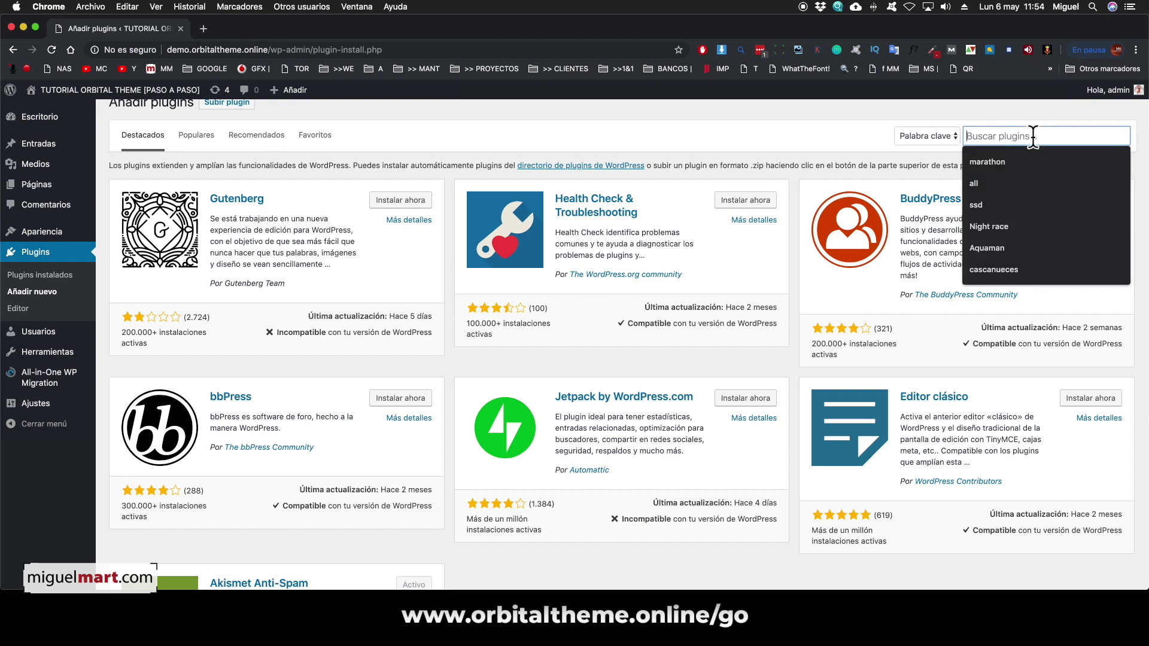
pyautogui.write('YOAST')
pyautogui.press('Return')
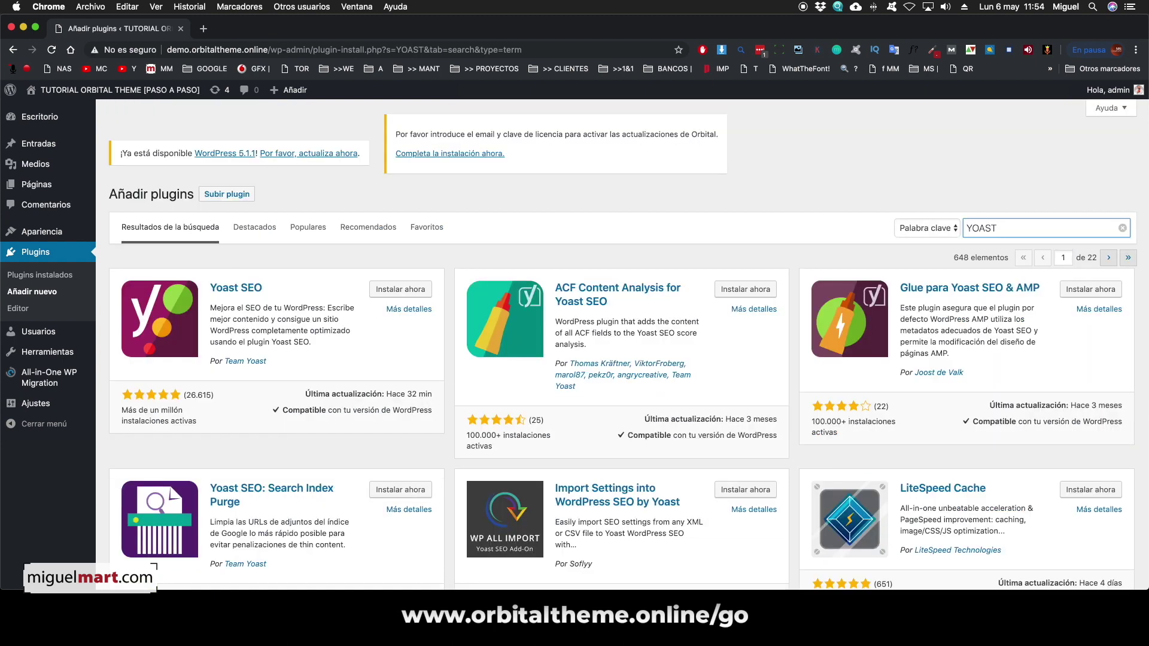
pyautogui.scroll(-3, 769, 109)
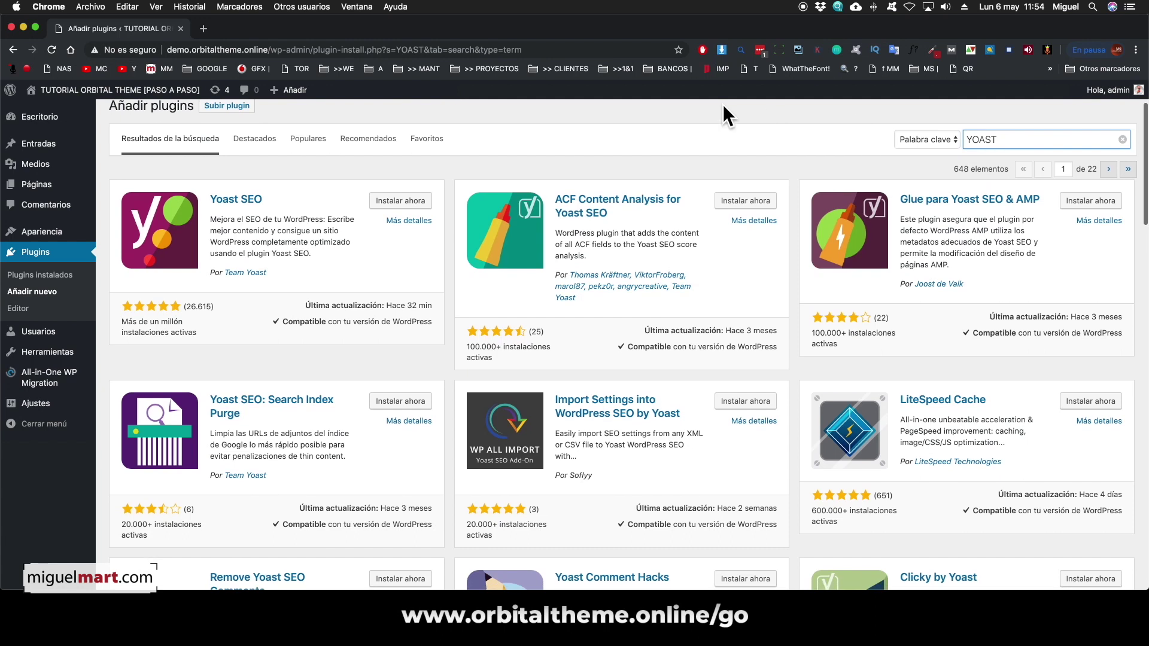
pyautogui.click(409, 207)
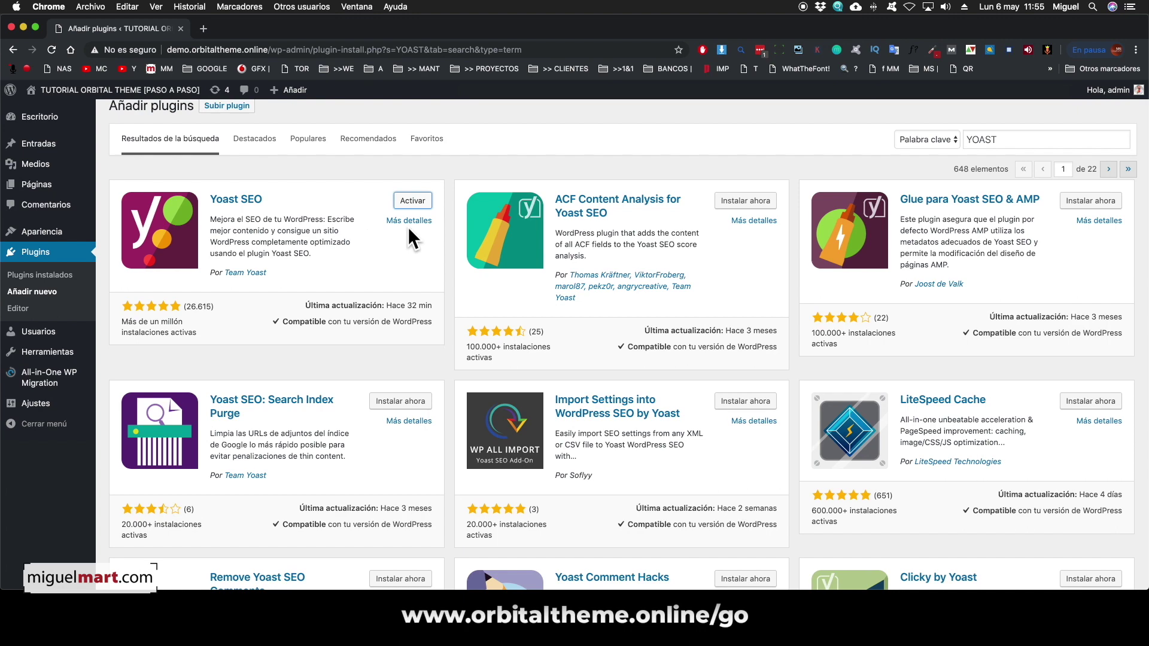
pyautogui.click(418, 203)
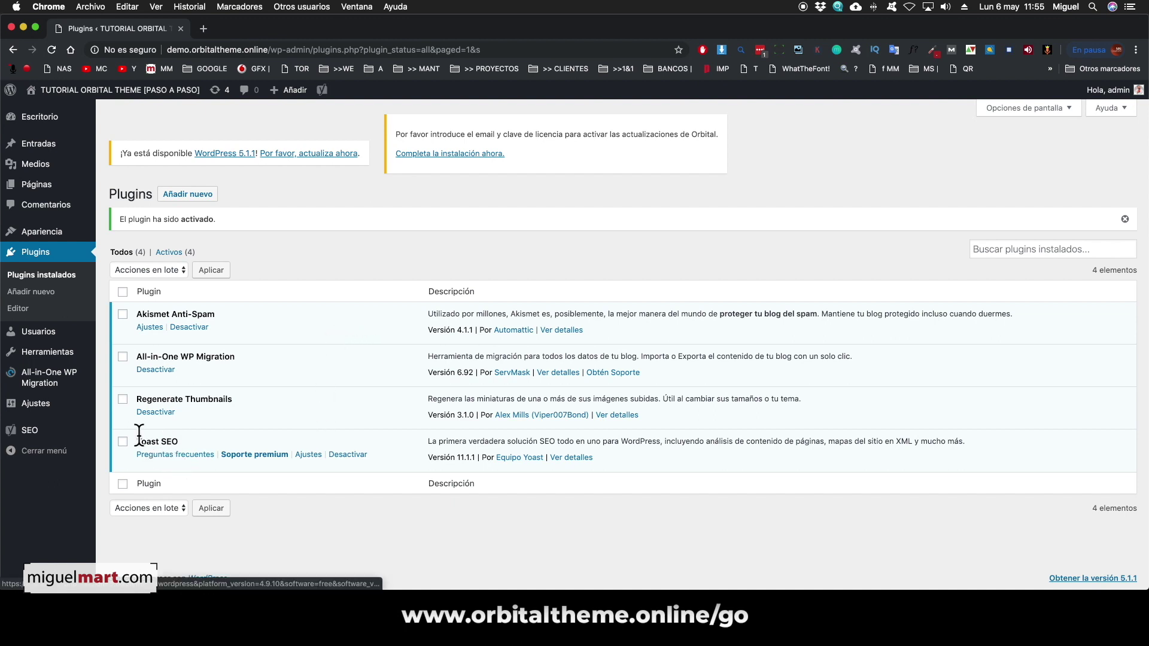
# - In Yoast SEO's search appearance settings for taxonomies, set Categorías not to be shown in search results
pyautogui.click(33, 432)
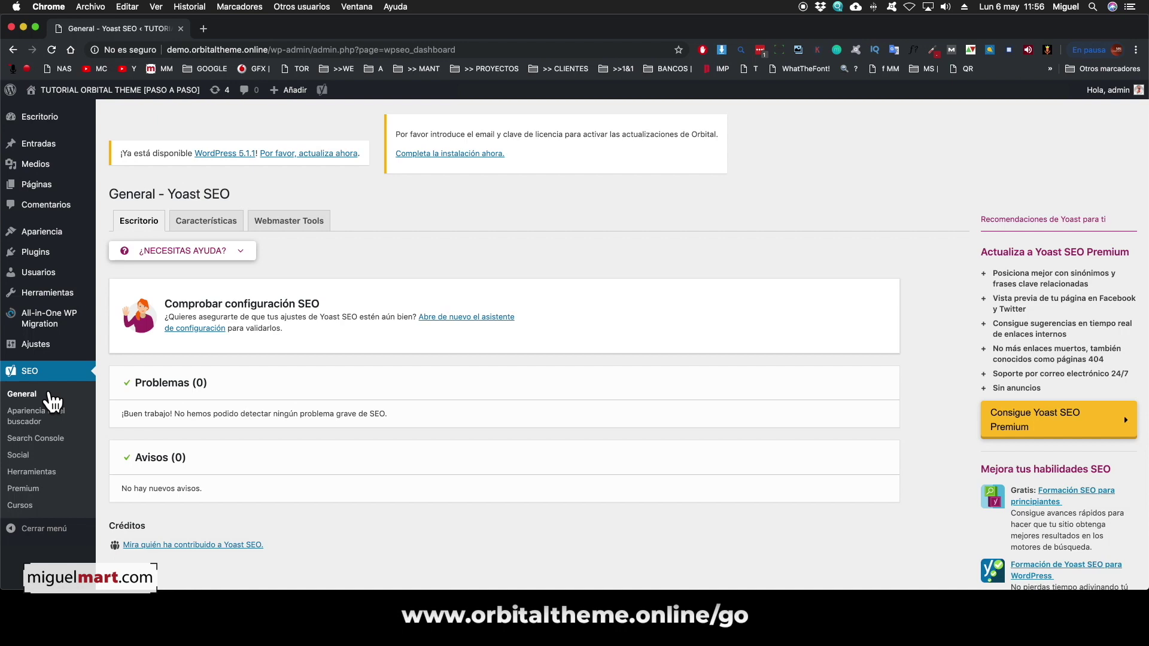
pyautogui.click(34, 417)
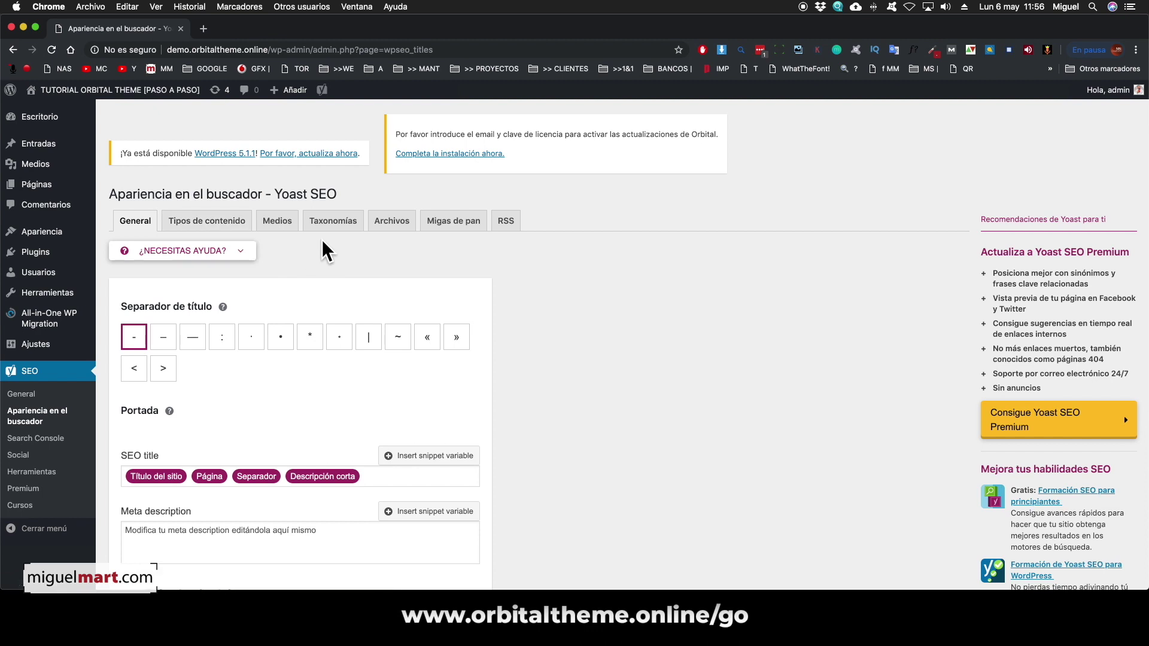
pyautogui.click(340, 225)
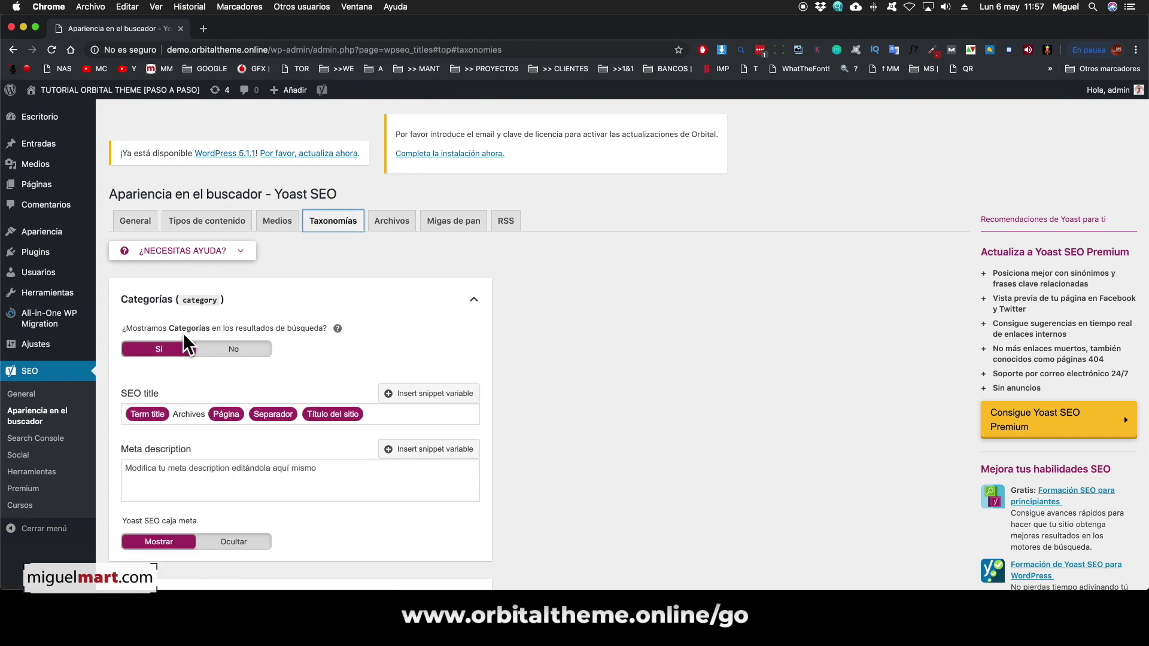
pyautogui.click(249, 349)
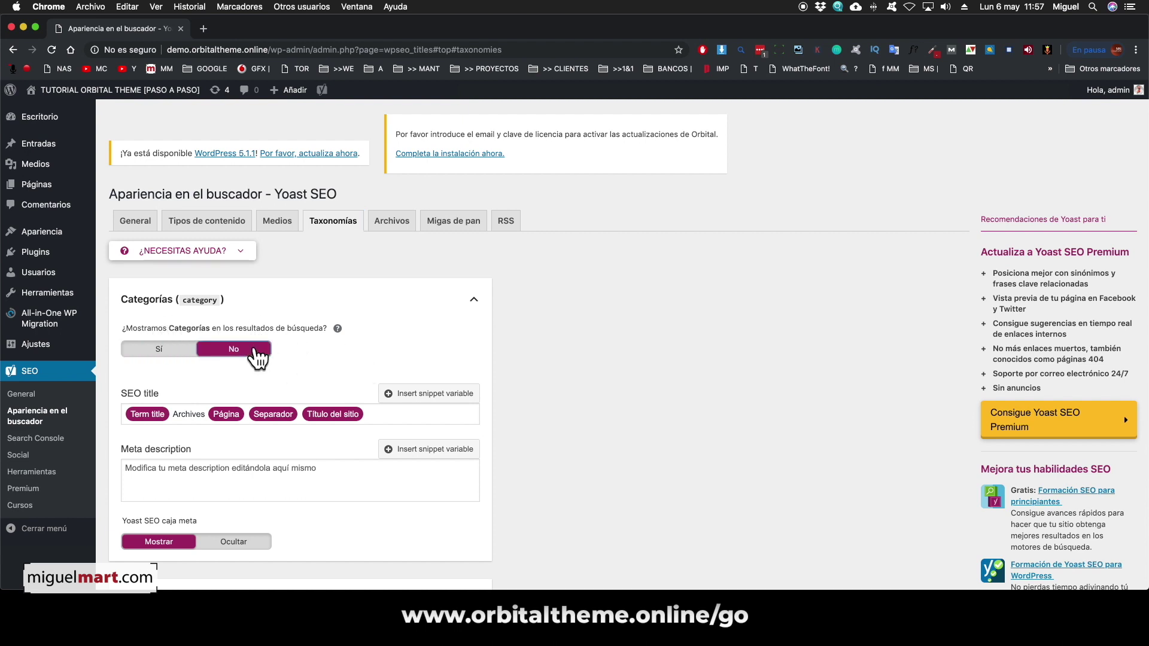
pyautogui.click(474, 302)
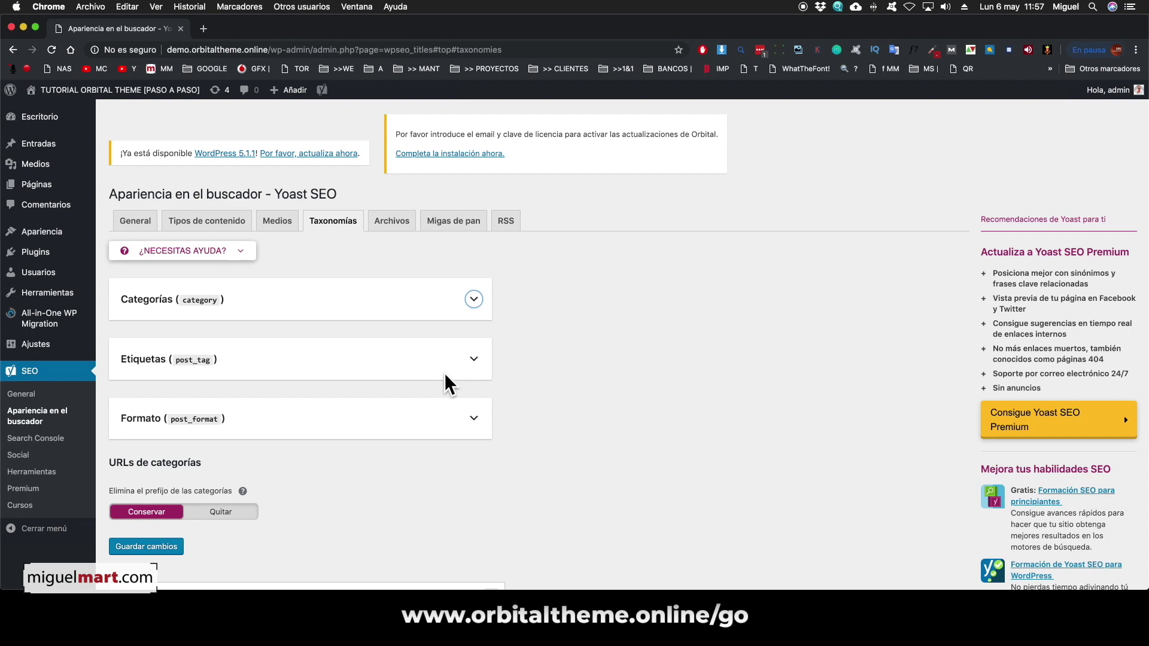
# - Set Etiquetas (post_tag) not to be shown in search results
pyautogui.click(474, 361)
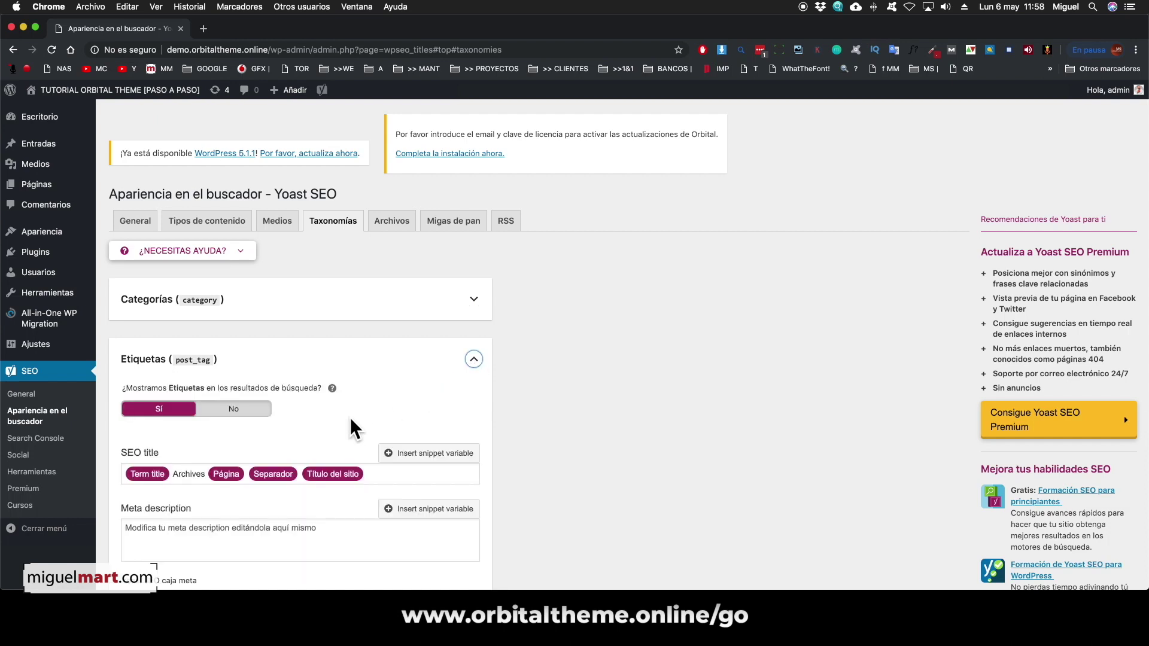
pyautogui.click(255, 413)
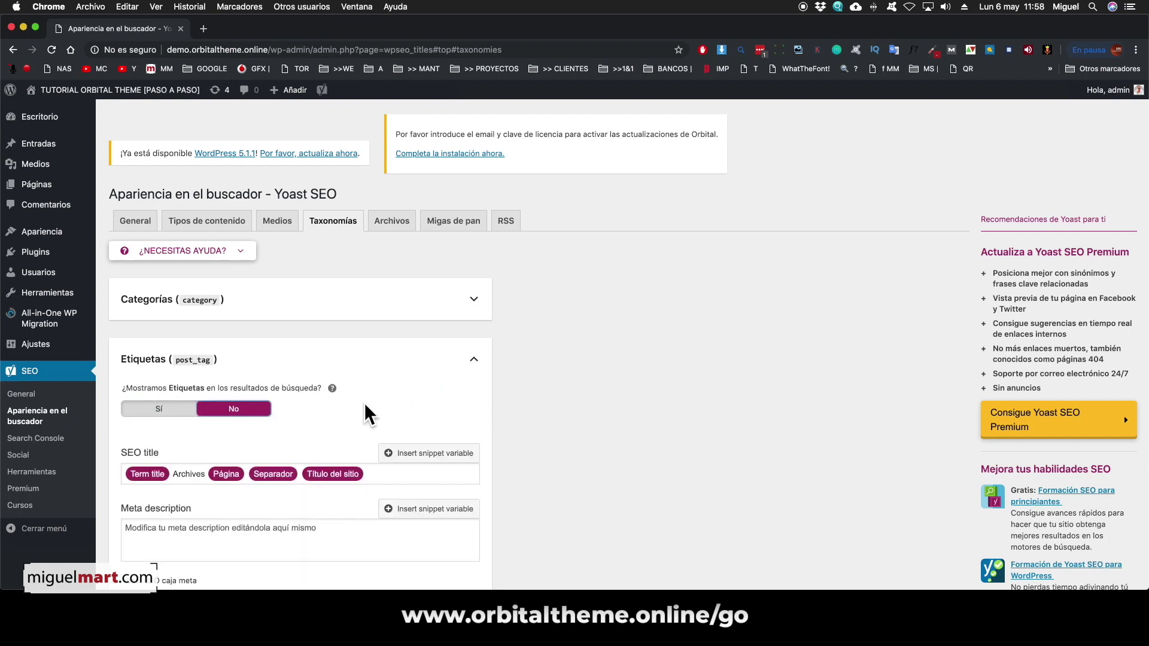
pyautogui.click(474, 360)
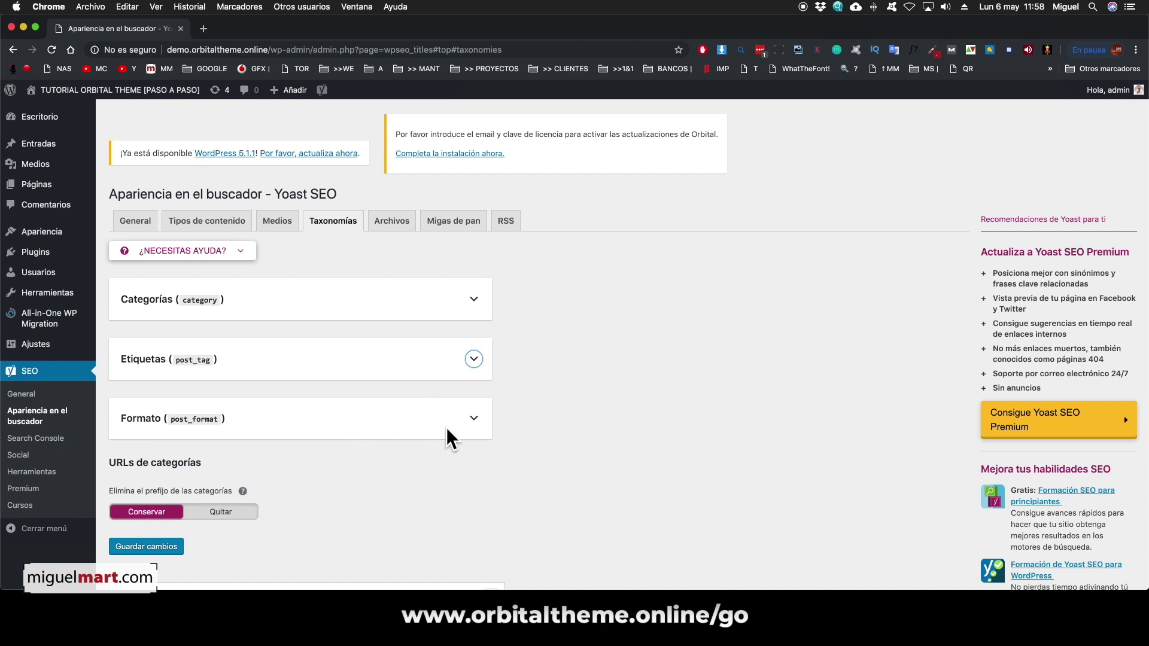
# - Set the format archives under Formato (post_format) to Inactivo
pyautogui.click(474, 418)
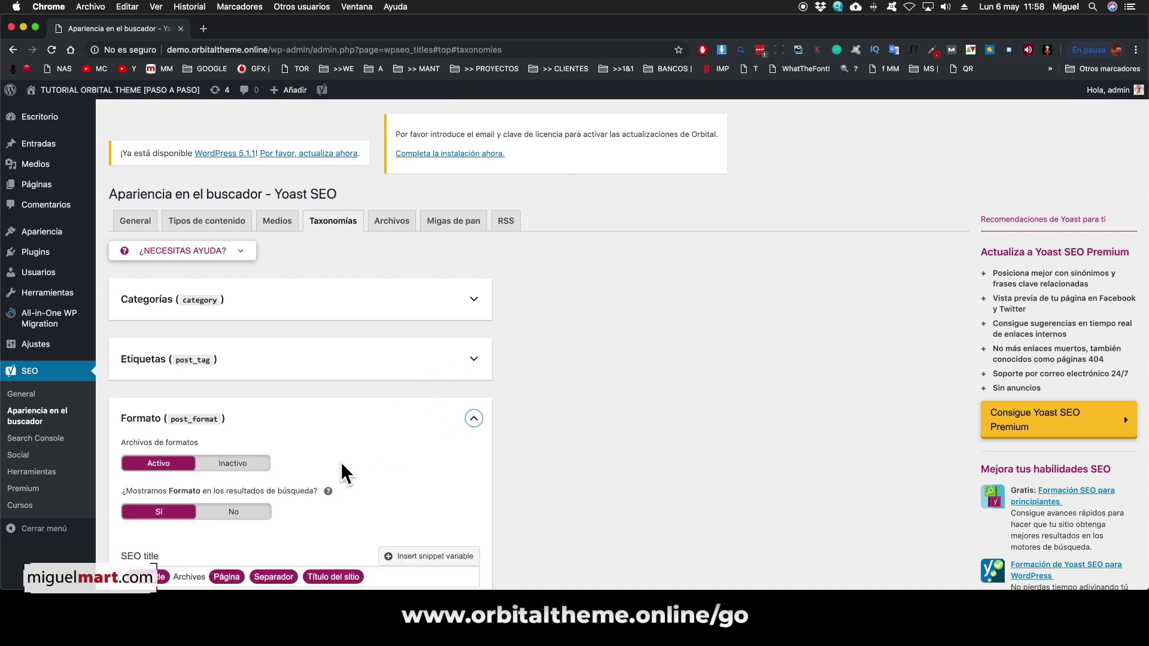
pyautogui.click(236, 463)
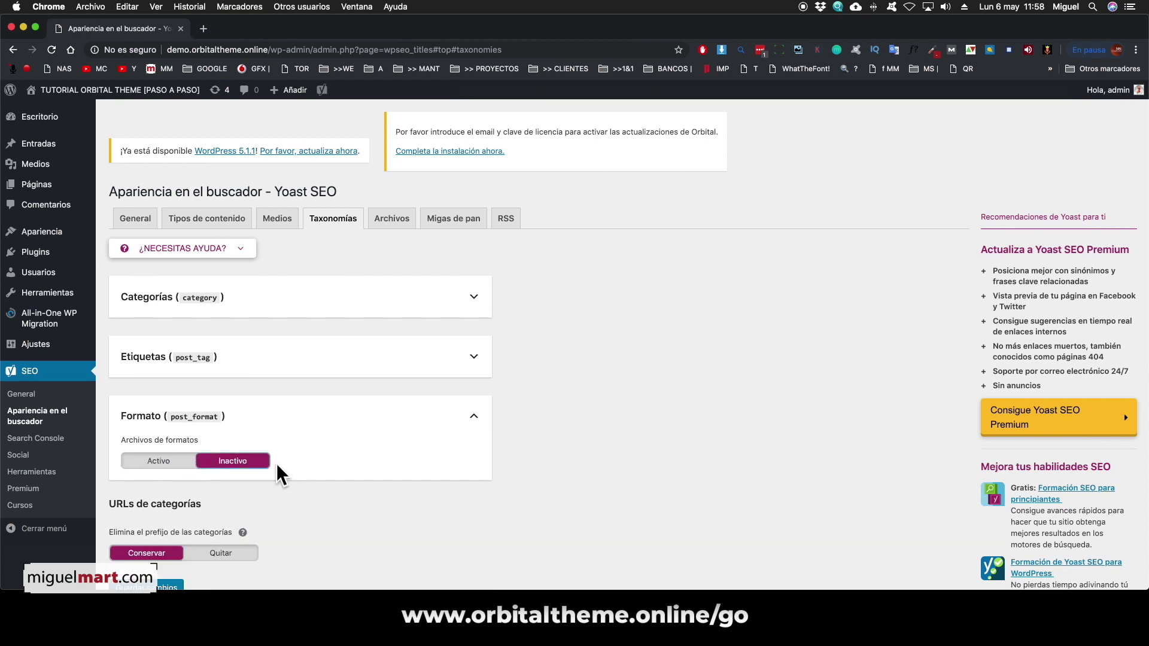
pyautogui.click(473, 417)
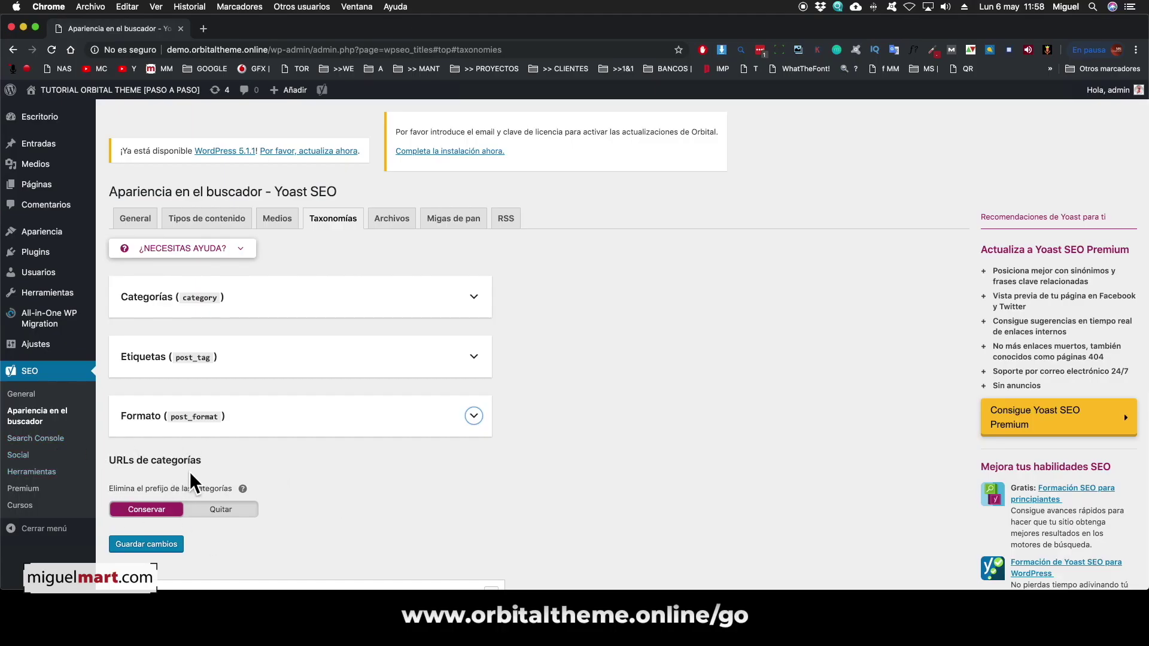
# - Keep the category URL prefix set to Conservar and save the taxonomy settings
pyautogui.click(154, 510)
pyautogui.click(152, 511)
pyautogui.click(144, 549)
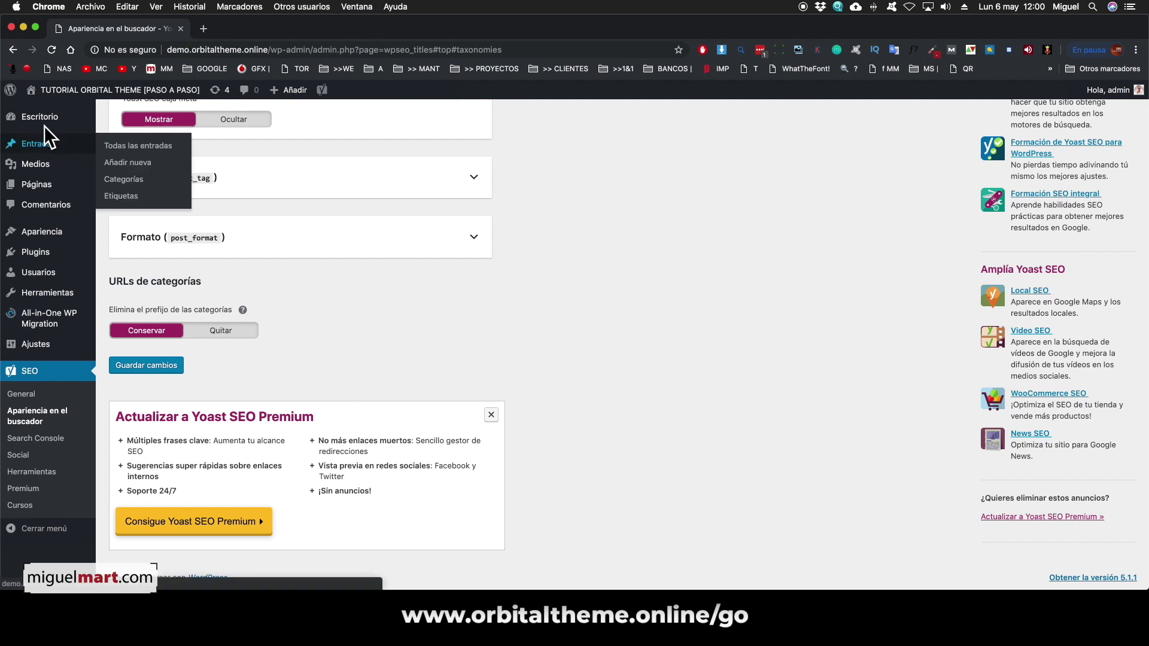
# - Open the MONITORES page for editing
pyautogui.click(48, 188)
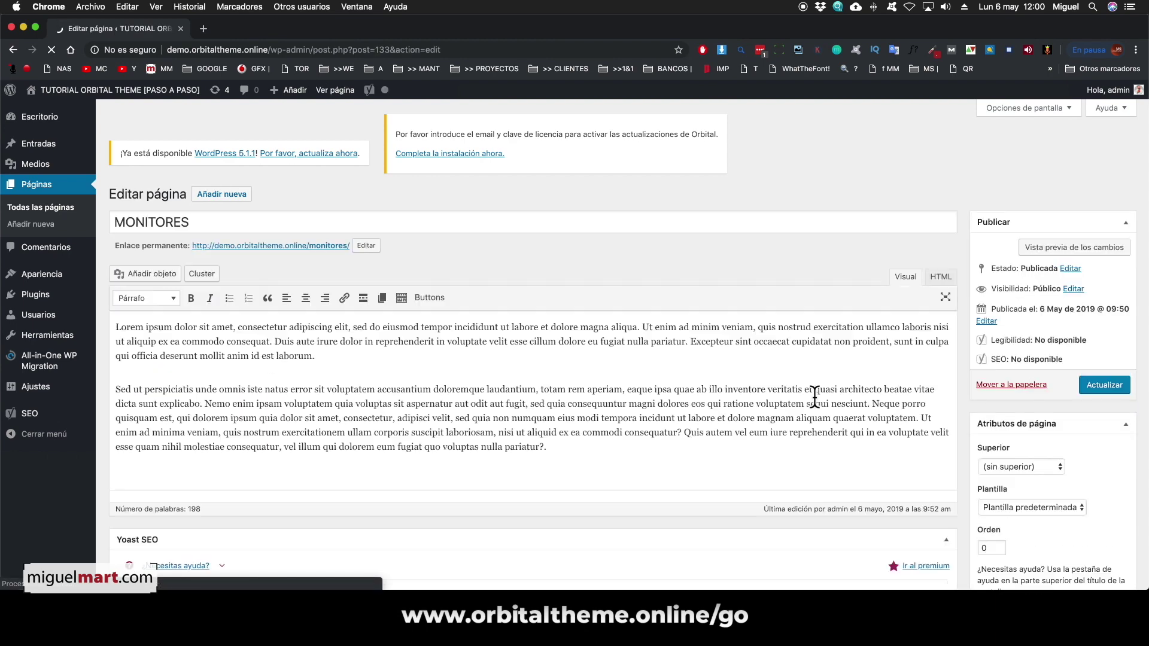
pyautogui.scroll(-10, 824, 396)
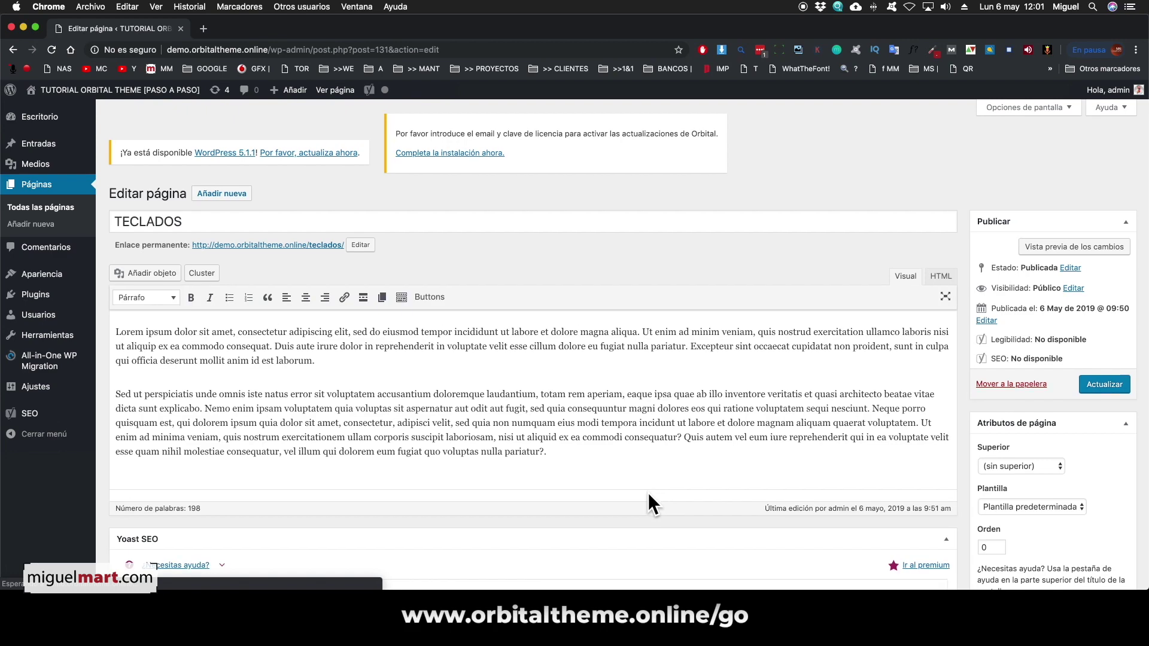
# - In the TECLADOS page options, enable Página Pilar and disable Barra lateral, and update the page
pyautogui.scroll(-15, 648, 493)
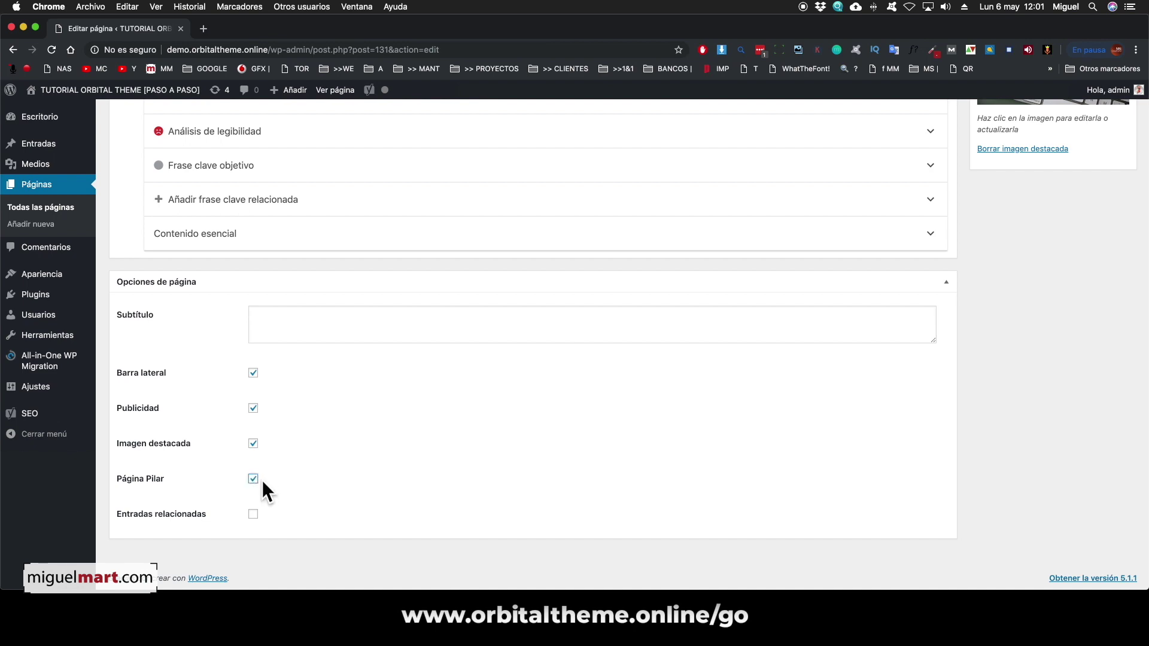
pyautogui.scroll(15, 957, 485)
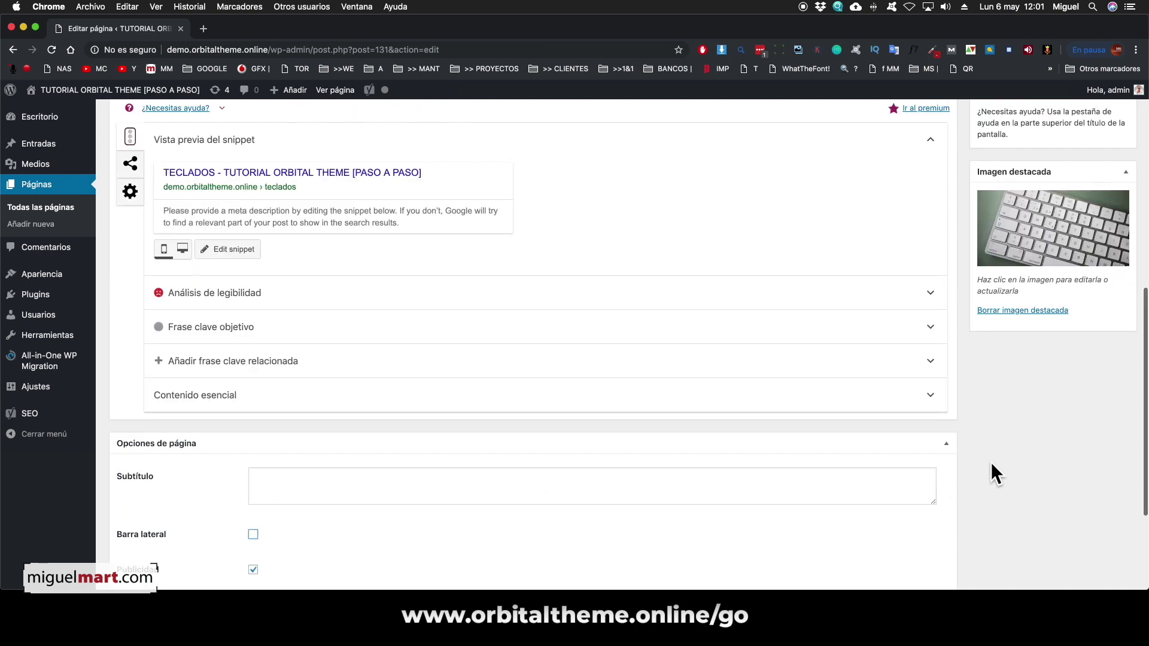
pyautogui.click(1103, 385)
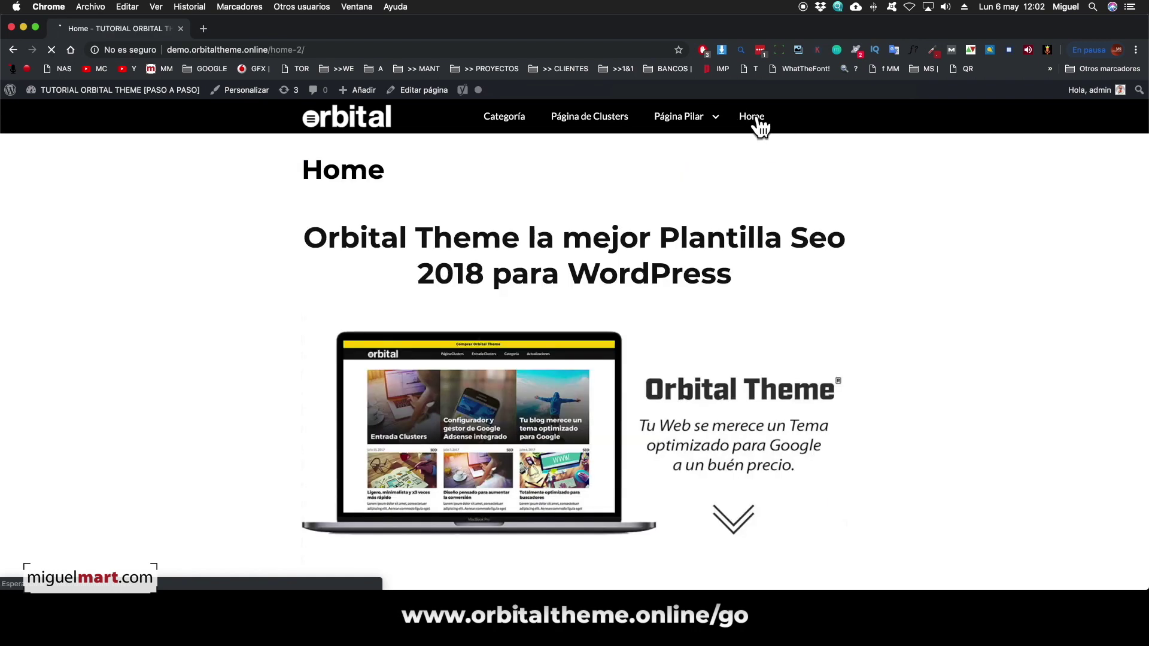
# - Look over the published Home page's sections from the heading down through the video and text
pyautogui.scroll(-6, 784, 354)
pyautogui.scroll(-15, 784, 355)
pyautogui.scroll(20, 784, 355)
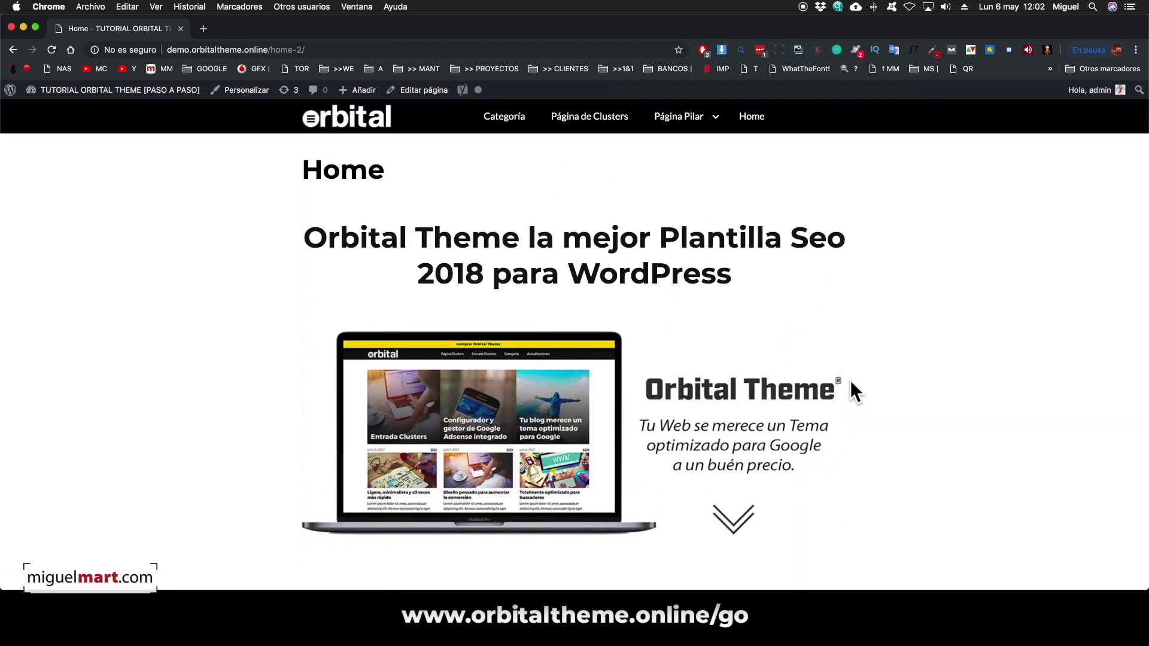
pyautogui.scroll(-15, 853, 387)
pyautogui.scroll(-9, 854, 390)
pyautogui.scroll(7, 854, 389)
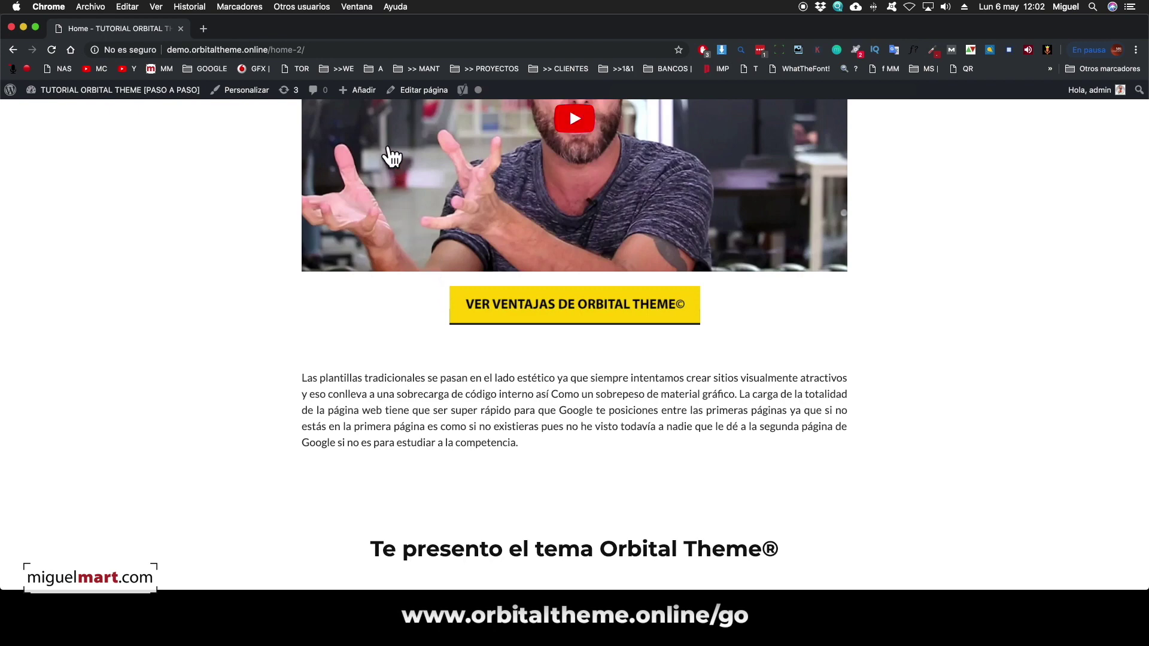
# - In the Home page editor, insert a Pilar cluster shortcode with DESC order above the "Te presento el tema Orbital Theme" heading and update the page
pyautogui.click(406, 91)
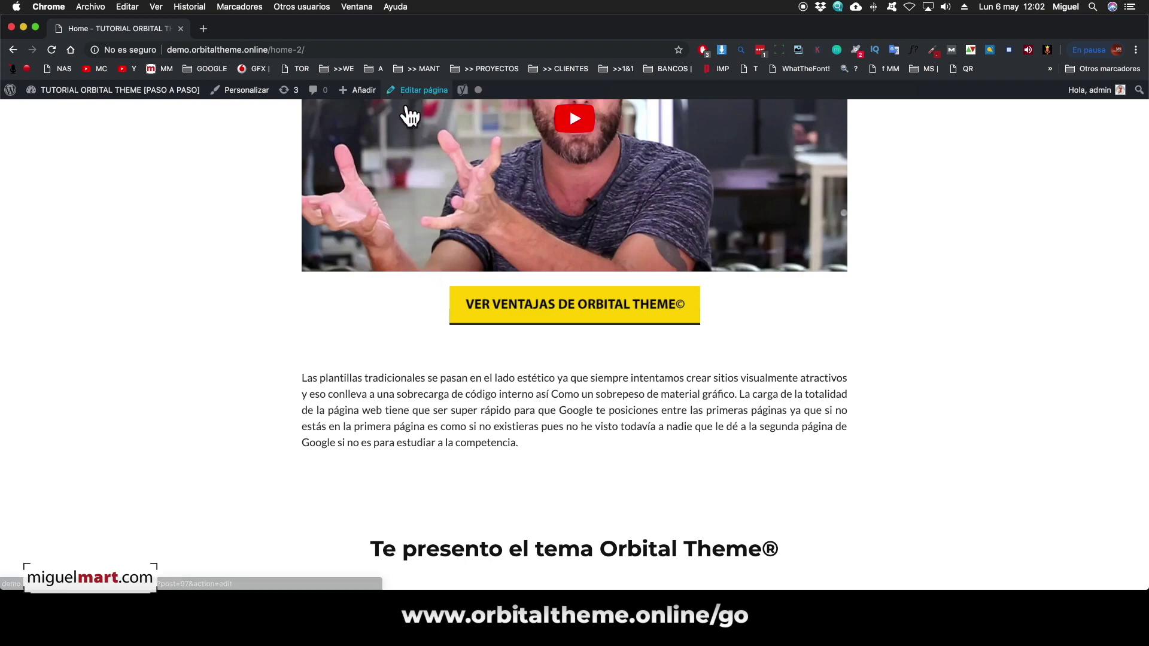
pyautogui.scroll(-10, 853, 418)
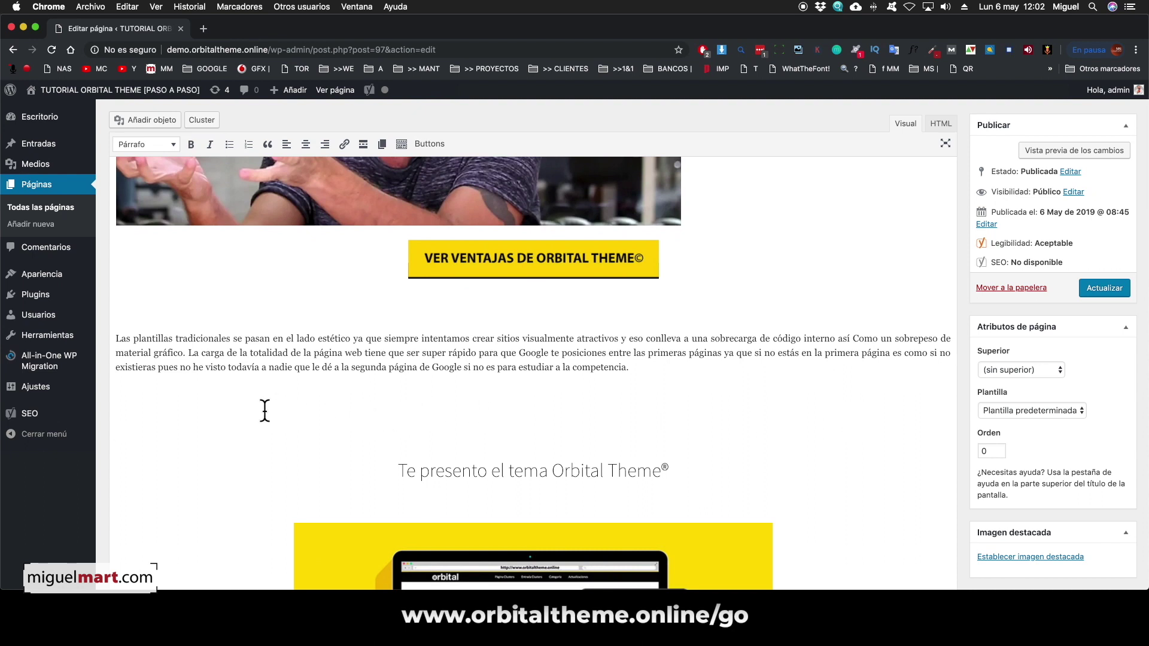
pyautogui.click(201, 121)
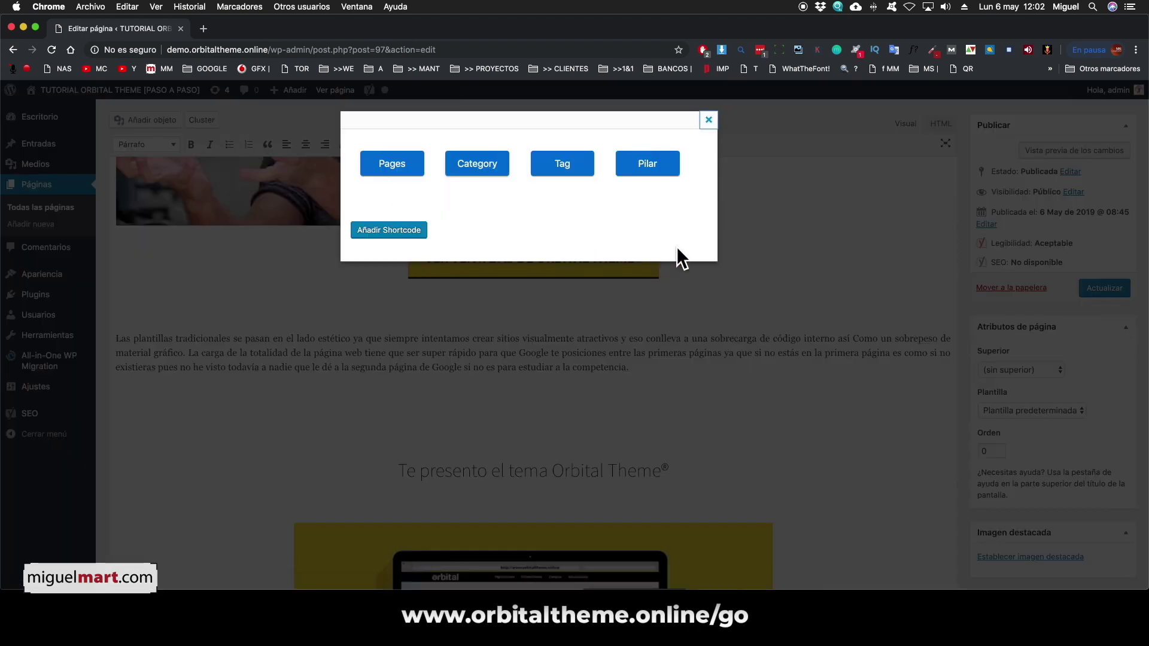
pyautogui.click(651, 170)
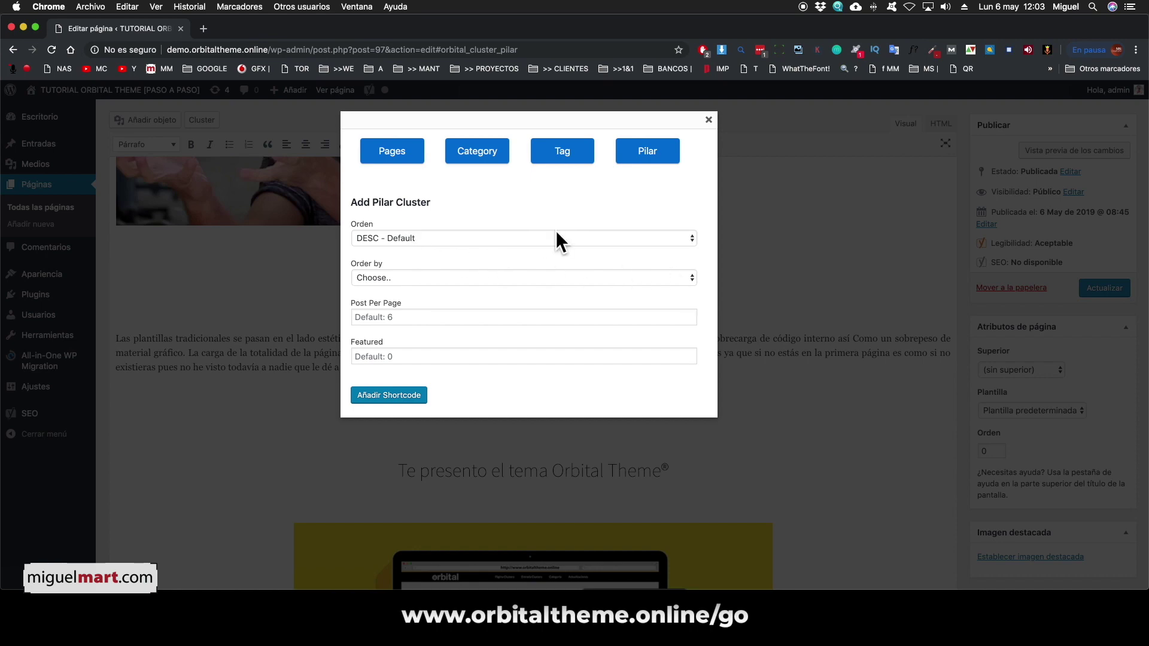
pyautogui.click(409, 398)
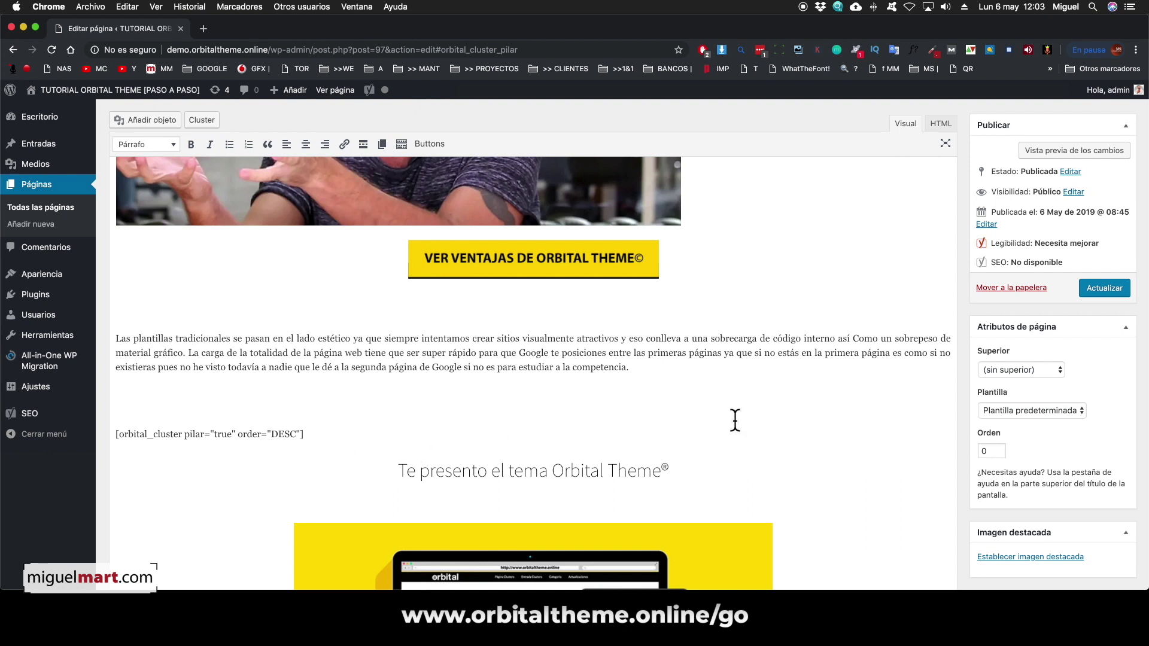
pyautogui.click(1105, 286)
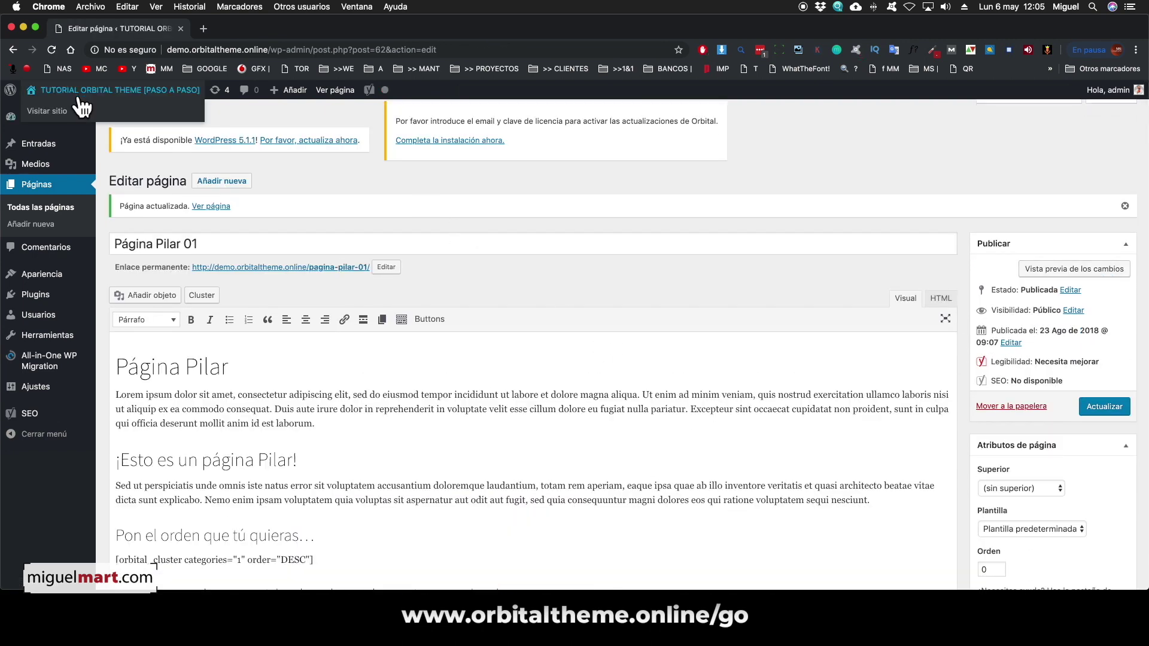
# - Visit the site, open its Home page and check the pillar page cluster below the introductory paragraph
pyautogui.click(80, 103)
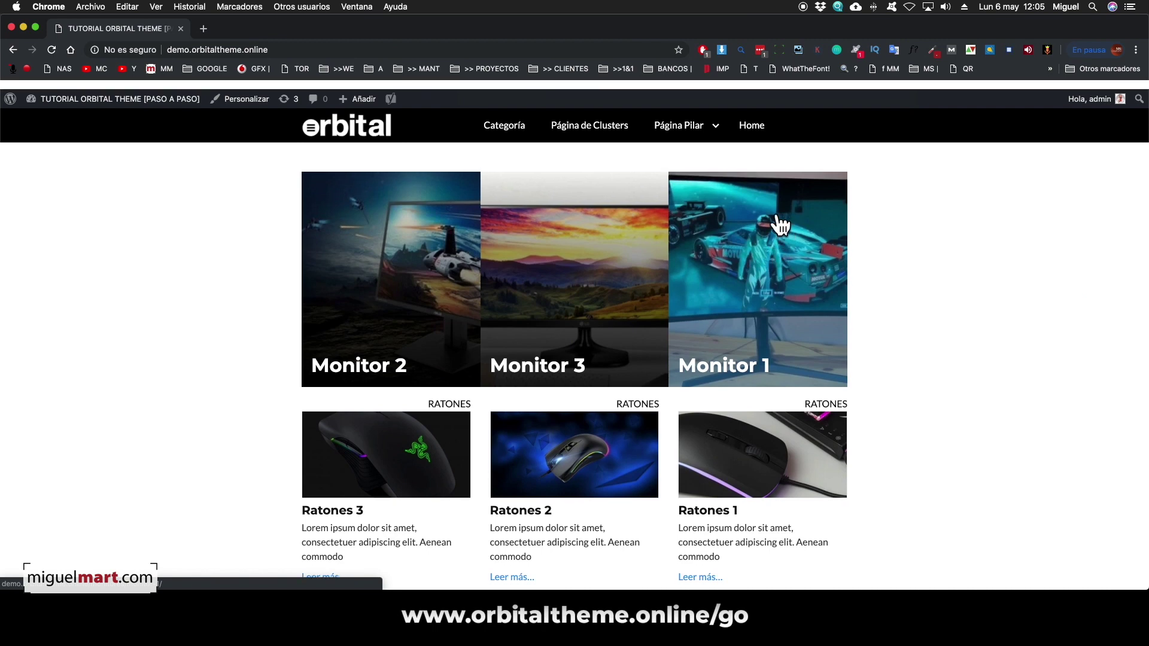
pyautogui.click(758, 123)
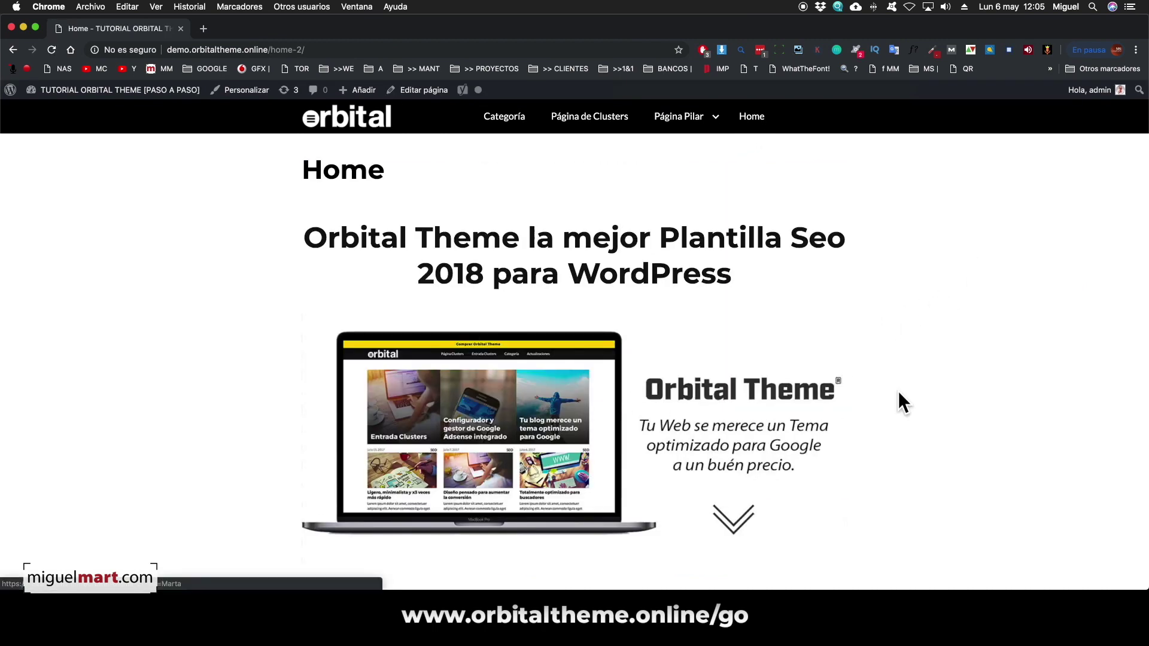
pyautogui.scroll(-10, 931, 387)
pyautogui.scroll(-10, 931, 390)
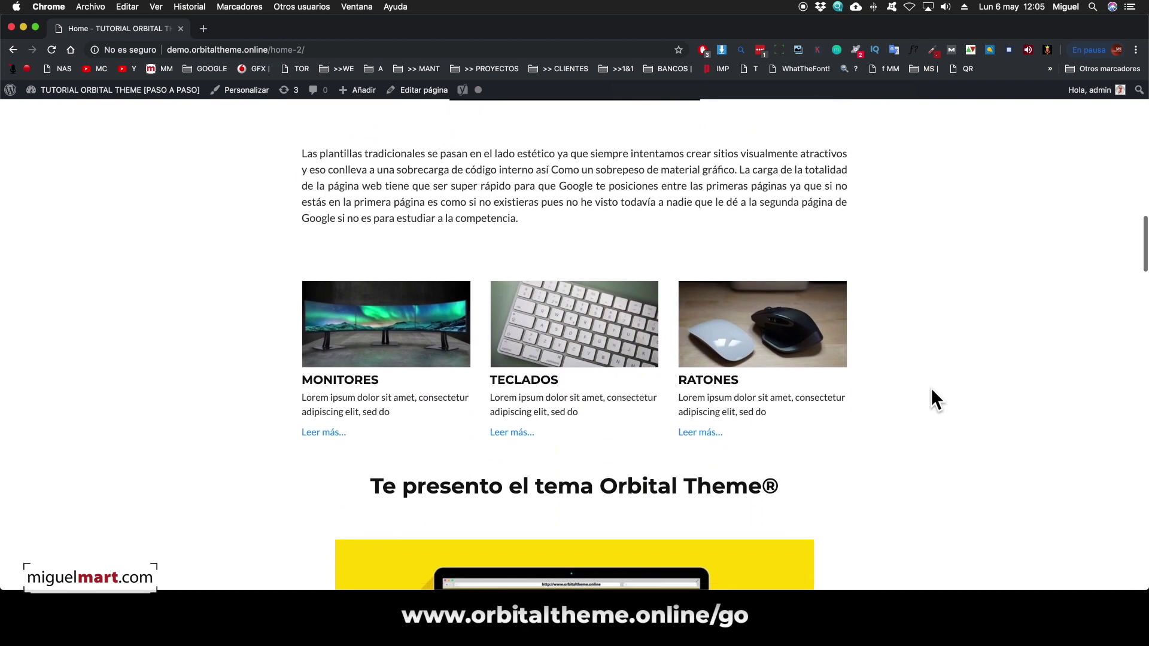
pyautogui.scroll(-1, 931, 388)
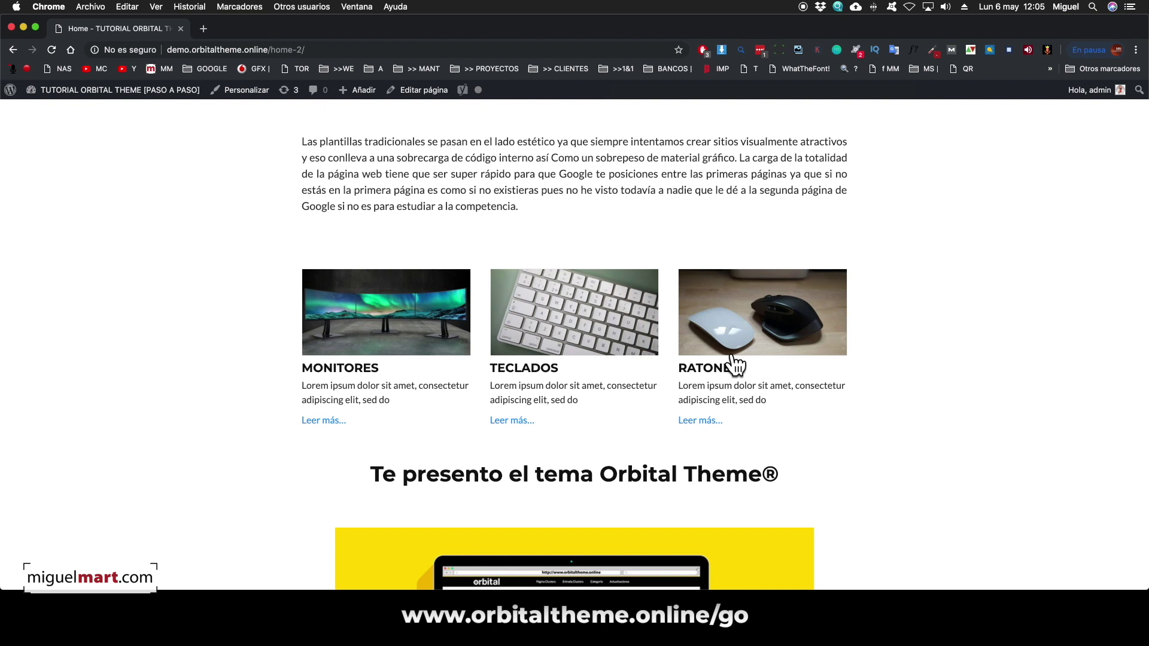